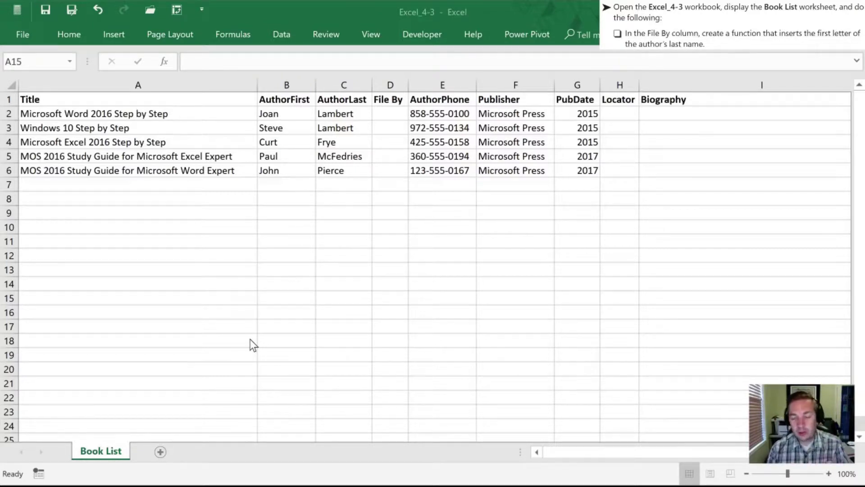
- Enter =LEFT(C2, 1) in D2 so it shows L, the first letter of Lambert
{"action": "left_click", "coordinate": [89, 450]}
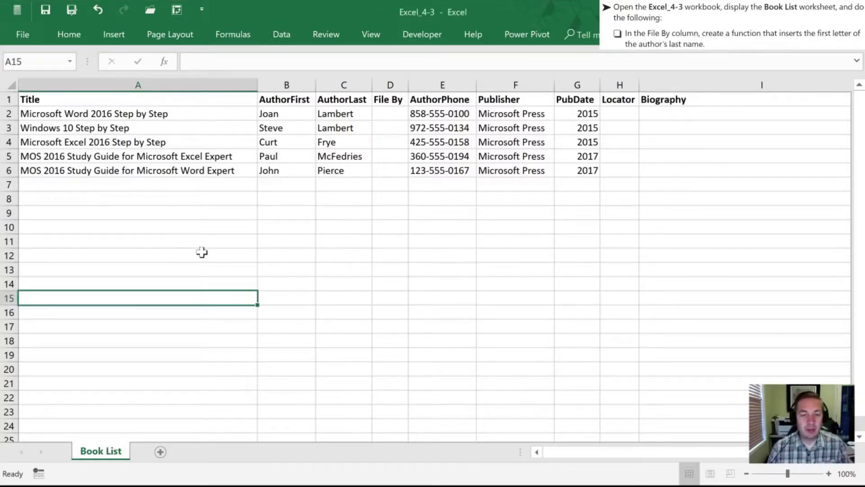
{"action": "left_click", "coordinate": [245, 237]}
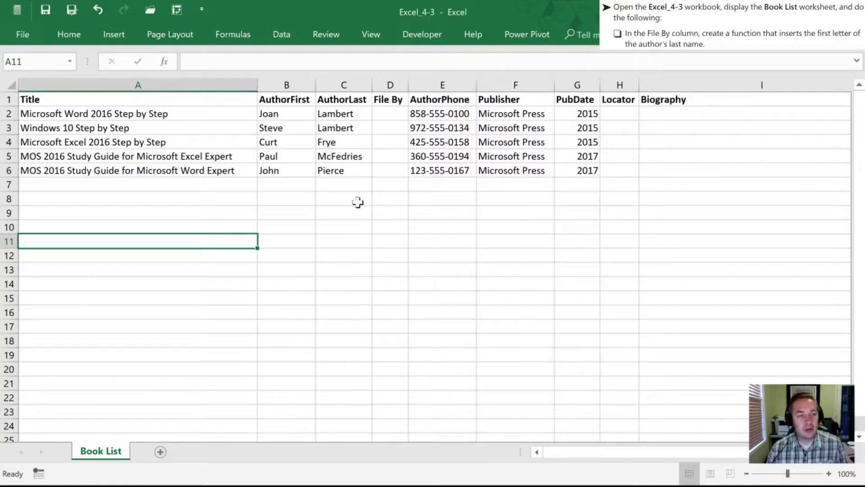
{"action": "left_click", "coordinate": [380, 112]}
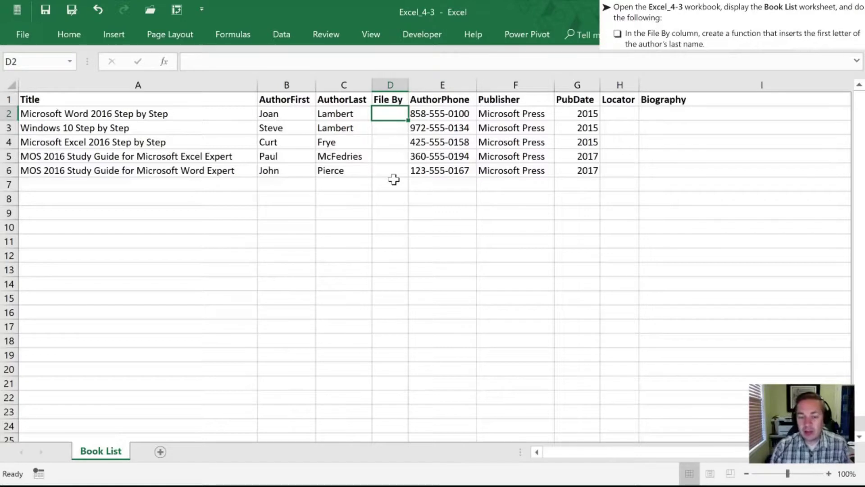
{"action": "type", "text": "="}
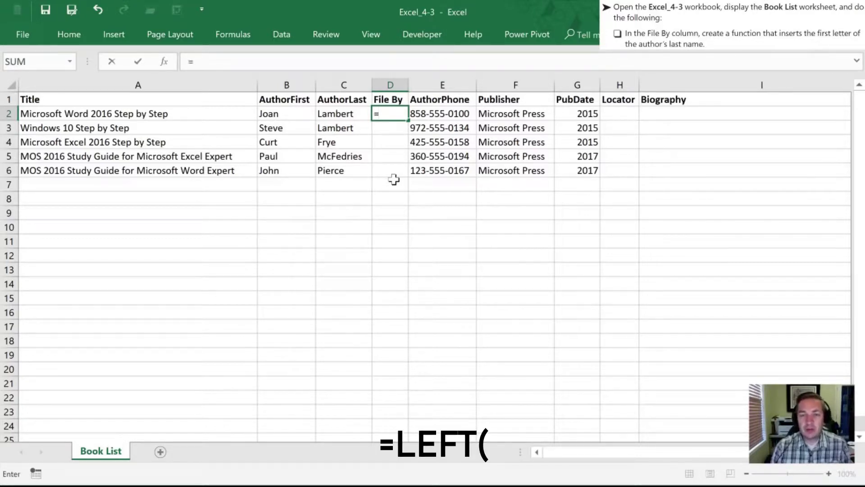
{"action": "type", "text": "le"}
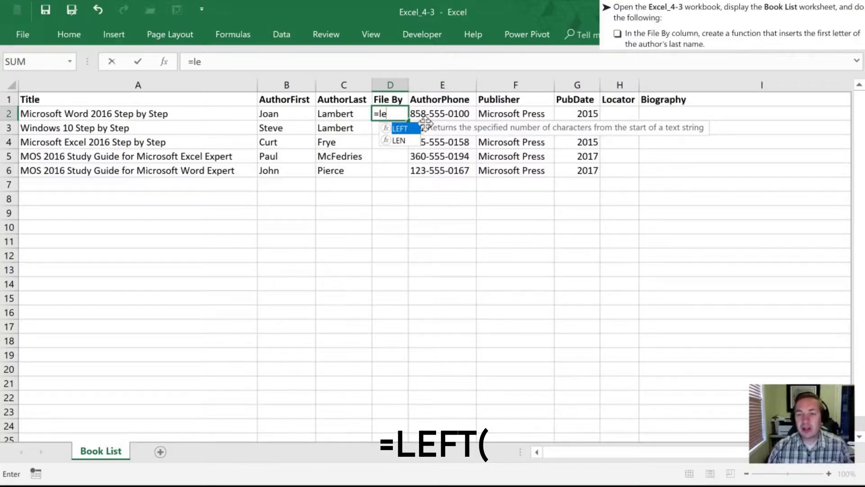
{"action": "double_click", "coordinate": [409, 131]}
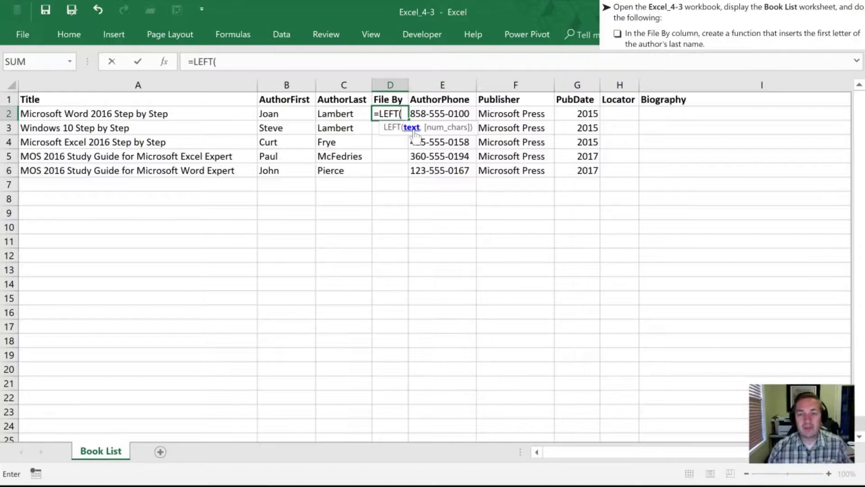
{"action": "left_click", "coordinate": [330, 116]}
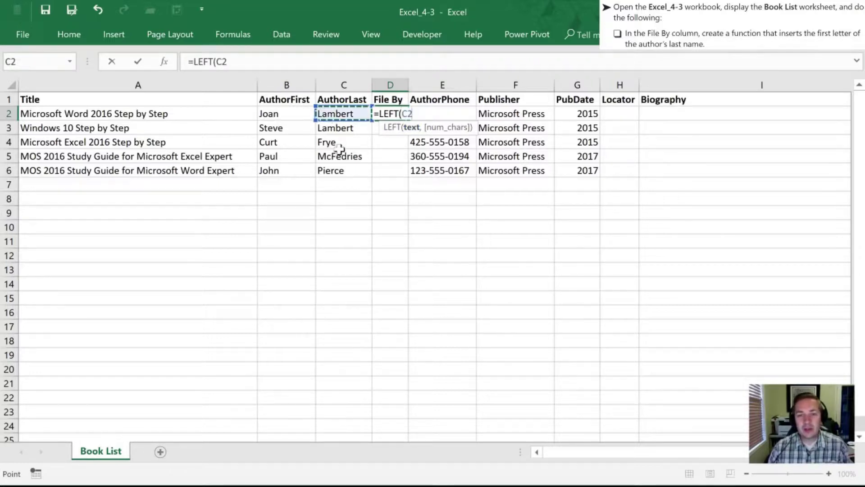
{"action": "left_click", "coordinate": [230, 62]}
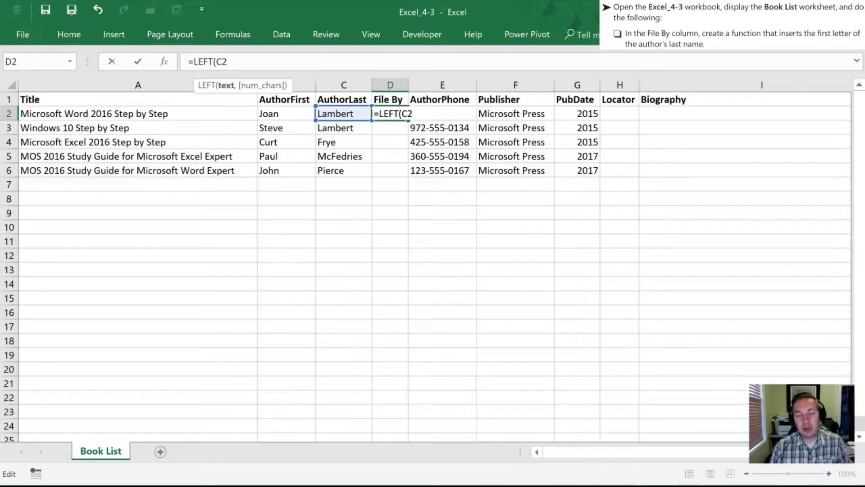
{"action": "type", "text": ","}
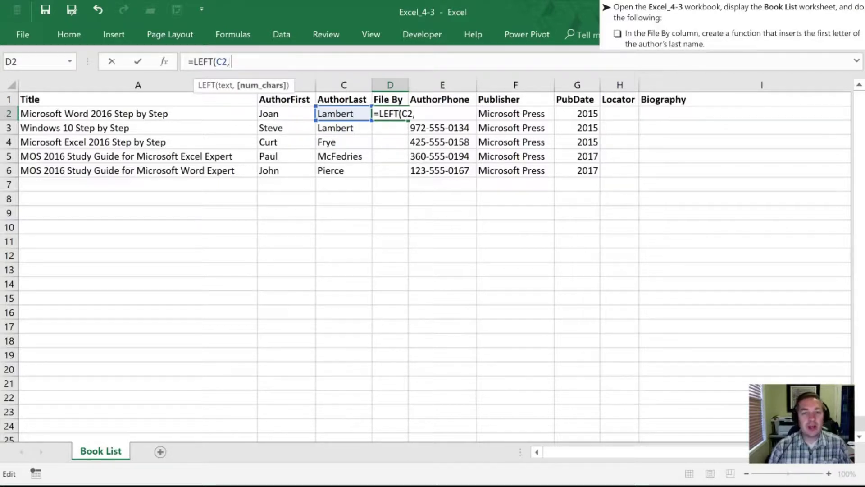
{"action": "type", "text": " 1"}
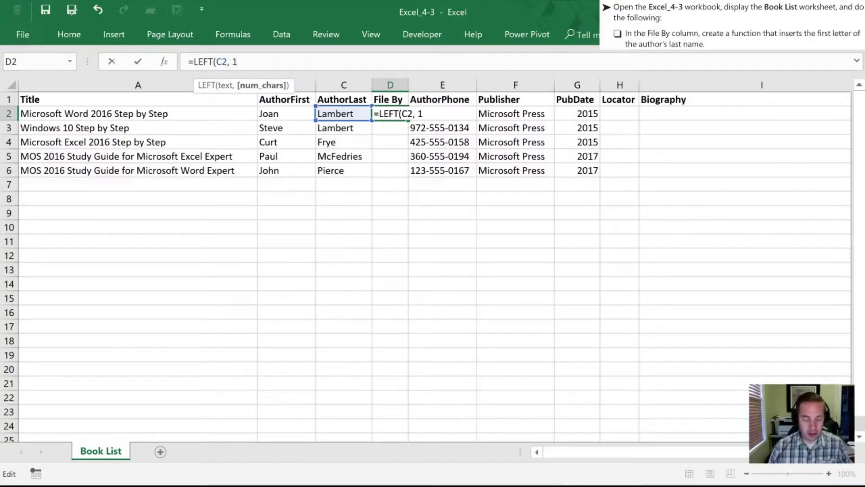
{"action": "type", "text": ")"}
{"action": "key", "text": "Return"}
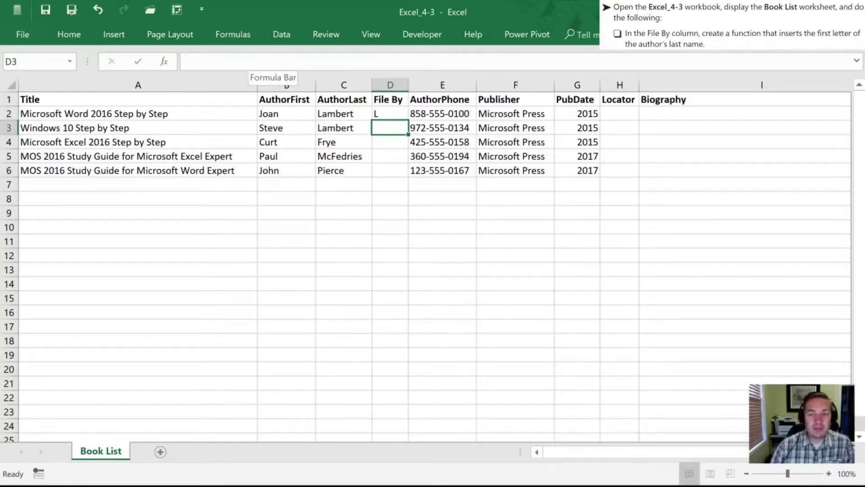
- Copy D2's LEFT formula into D2:D6 so File By shows L, L, F, M, P
{"action": "left_click", "coordinate": [390, 113]}
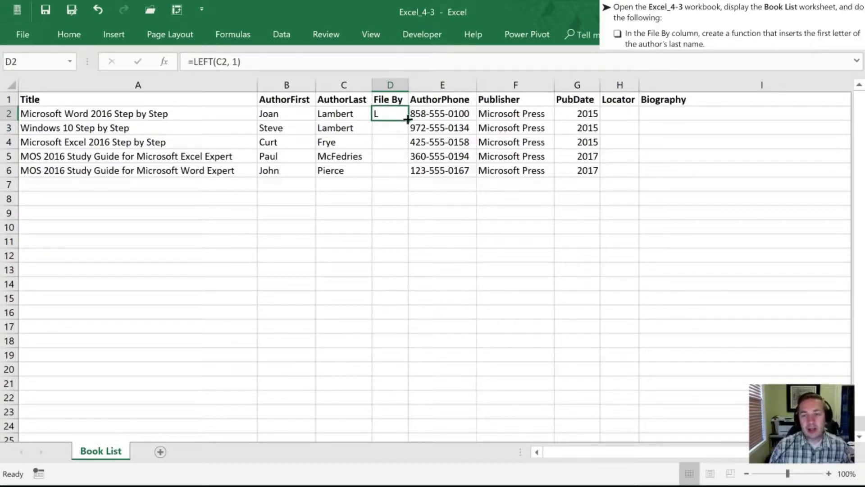
{"action": "left_click_drag", "start_coordinate": [408, 120], "coordinate": [408, 177]}
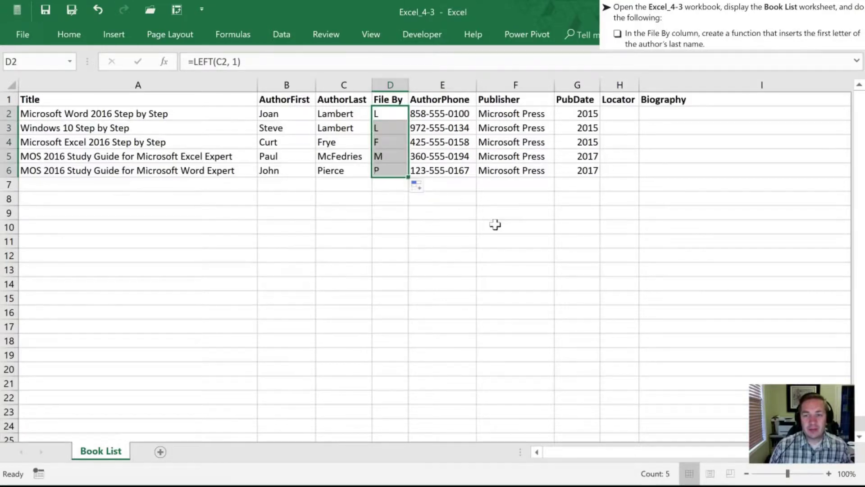
{"action": "left_click", "coordinate": [98, 10]}
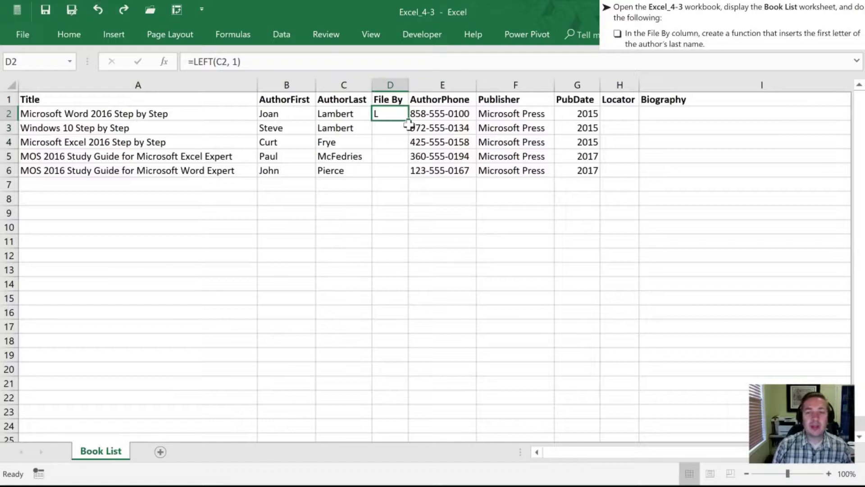
{"action": "key", "text": "ctrl+c"}
{"action": "left_click_drag", "start_coordinate": [407, 118], "coordinate": [391, 170]}
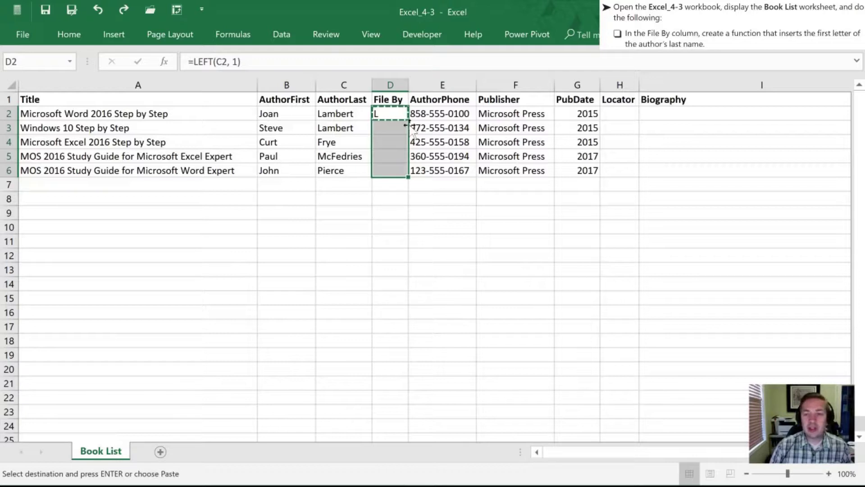
{"action": "key", "text": "Return"}
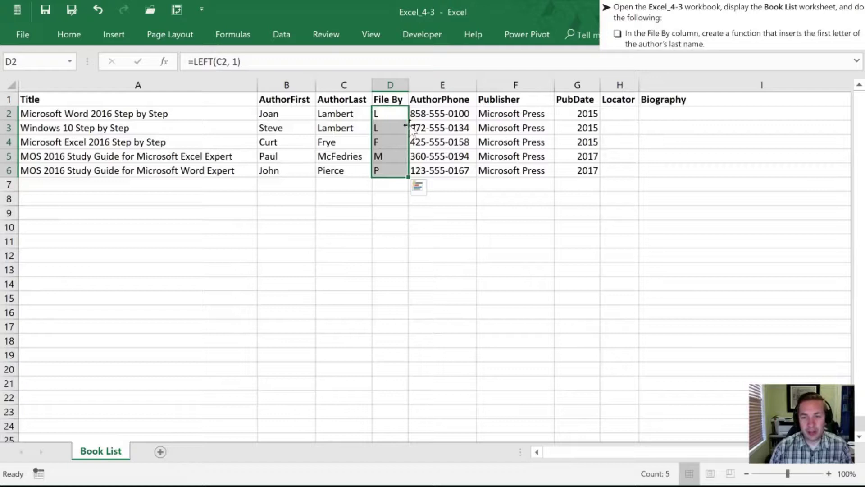
{"action": "left_click", "coordinate": [381, 183]}
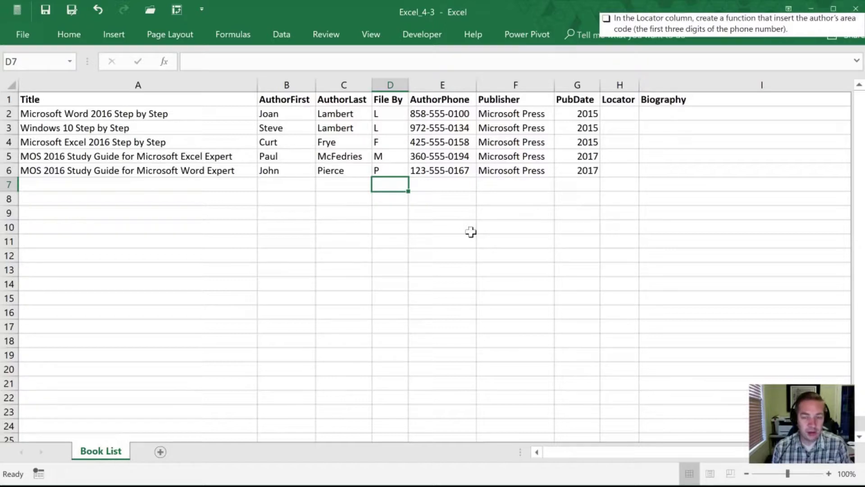
- Enter =LEFT(E2, 3) in H2 to show the area code 858
{"action": "left_click", "coordinate": [444, 115]}
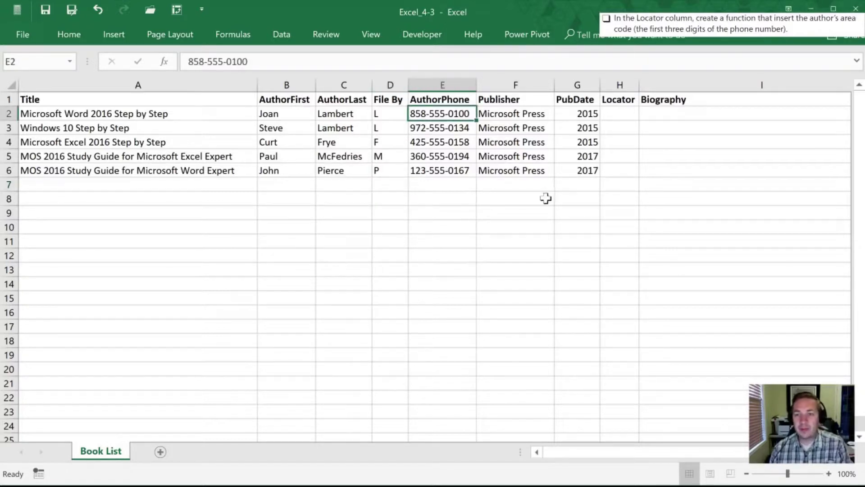
{"action": "left_click", "coordinate": [611, 110]}
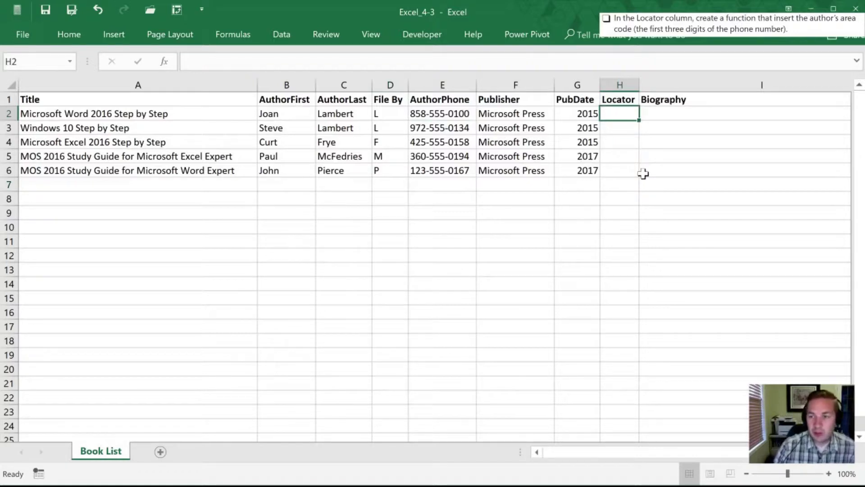
{"action": "type", "text": "=le"}
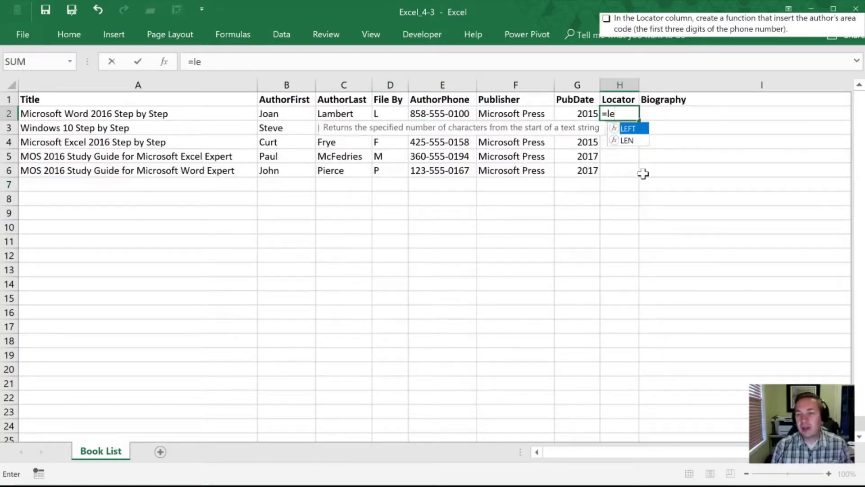
{"action": "key", "text": "Tab"}
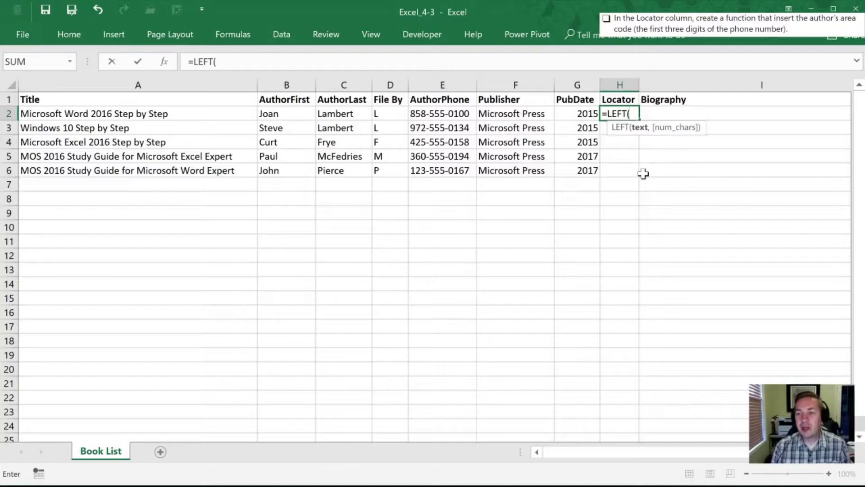
{"action": "key", "text": "Left"}
{"action": "key", "text": "Left"}
{"action": "key", "text": "Left"}
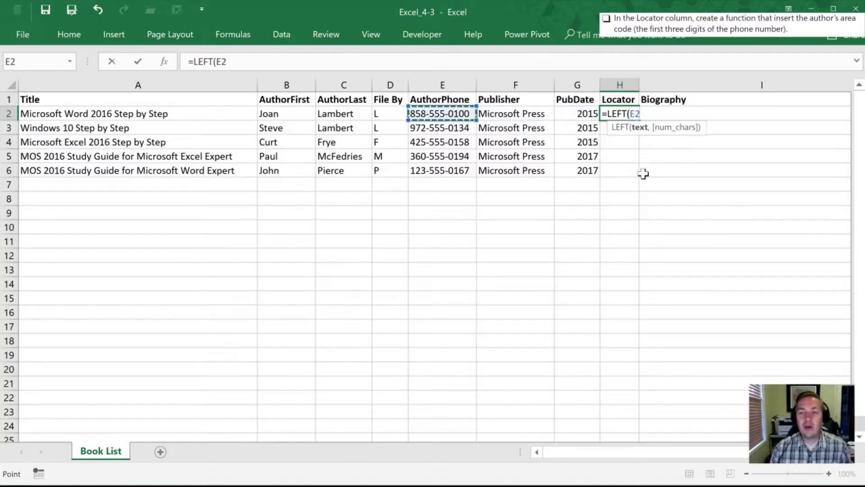
{"action": "type", "text": ","}
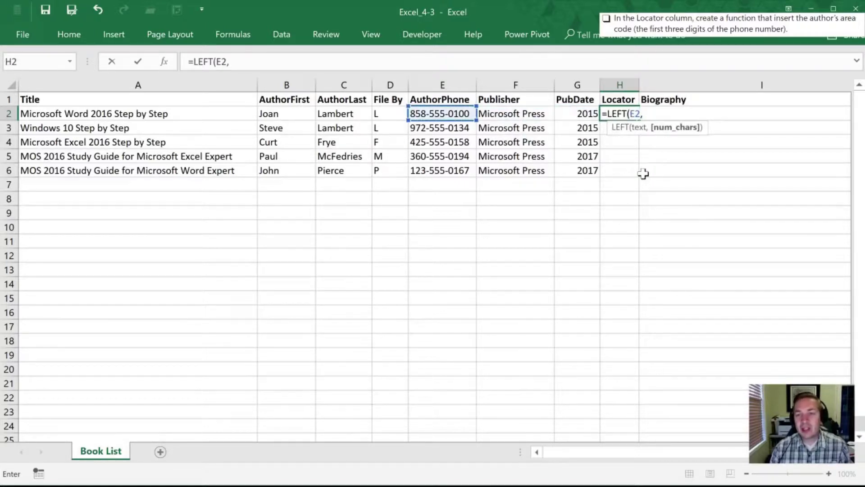
{"action": "type", "text": " 3"}
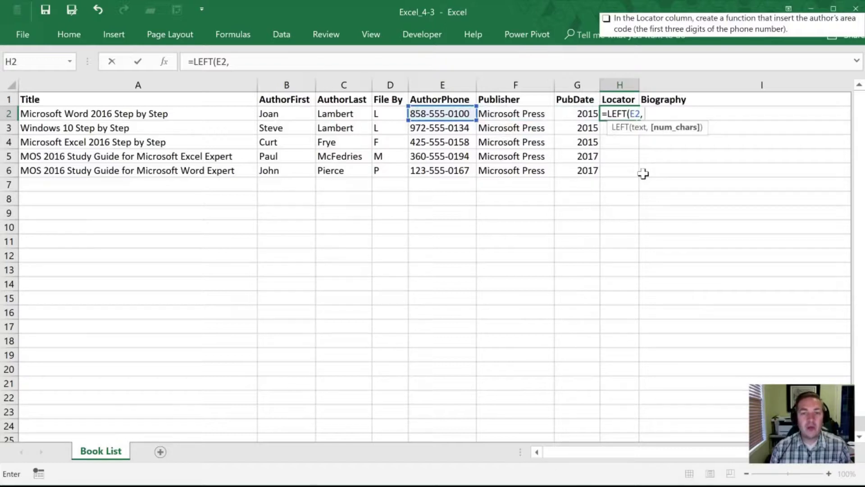
{"action": "type", "text": ")"}
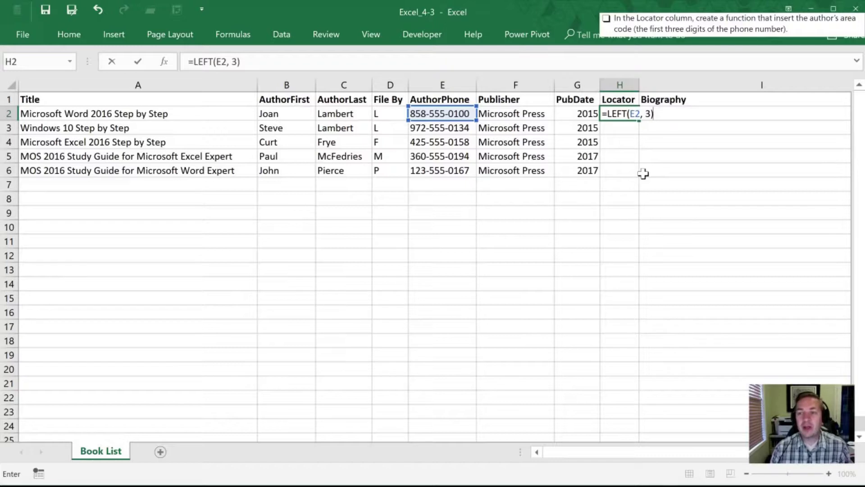
{"action": "key", "text": "Return"}
- Copy the H2 area-code formula into H3:H6 for the remaining books
{"action": "key", "text": "Up"}
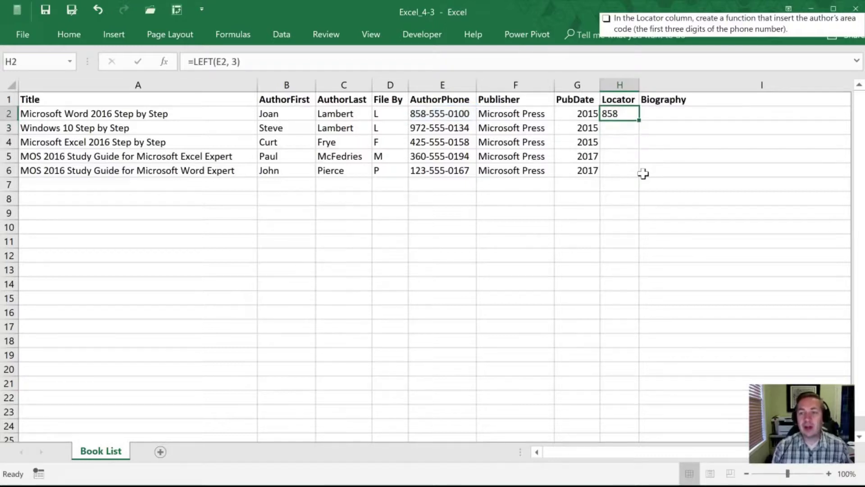
{"action": "key", "text": "ctrl+c"}
{"action": "key", "text": "shift+Down"}
{"action": "key", "text": "shift+Down"}
{"action": "key", "text": "shift+Down"}
{"action": "key", "text": "shift+Down"}
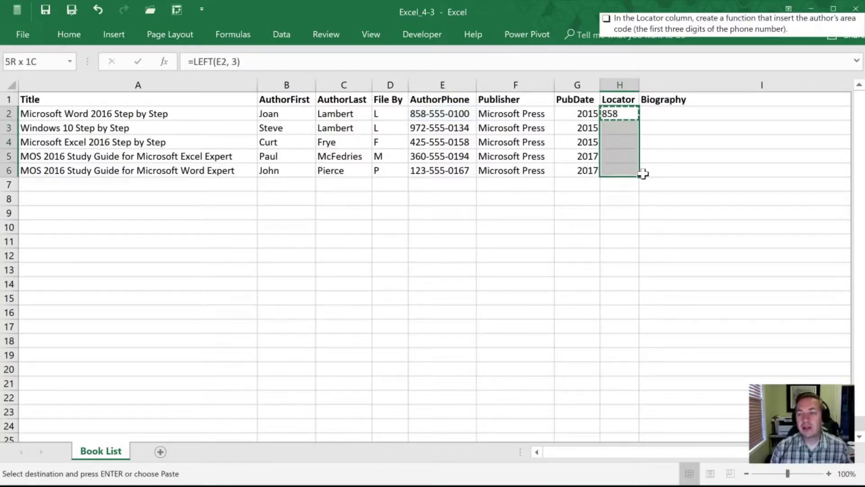
{"action": "key", "text": "Return"}
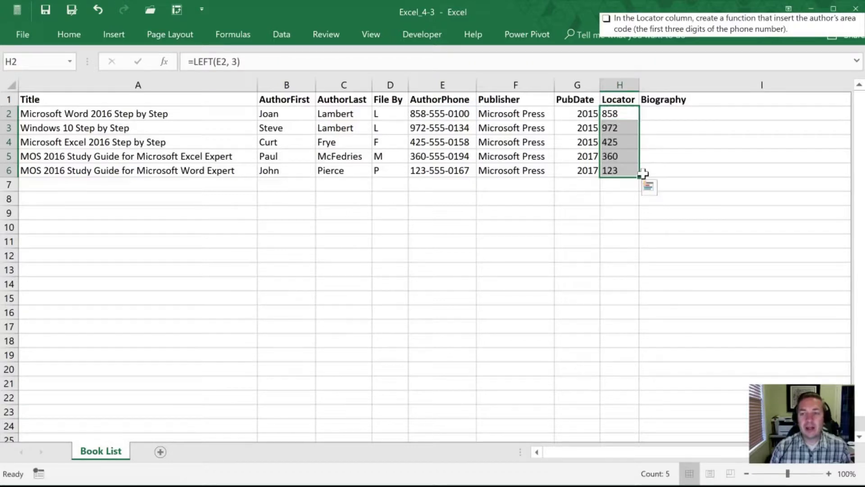
{"action": "key", "text": "Escape"}
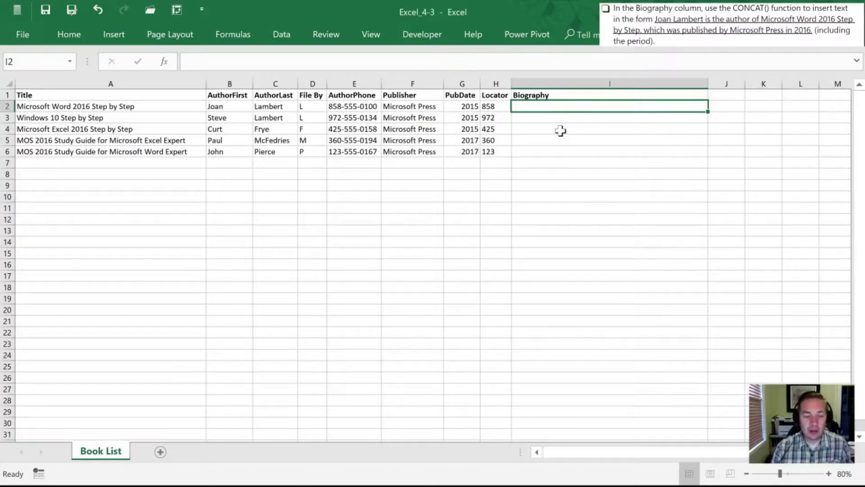
- Start a CONCAT formula in I2 joining B2, a space, C2 and ' is the author of '
{"action": "type", "text": "="}
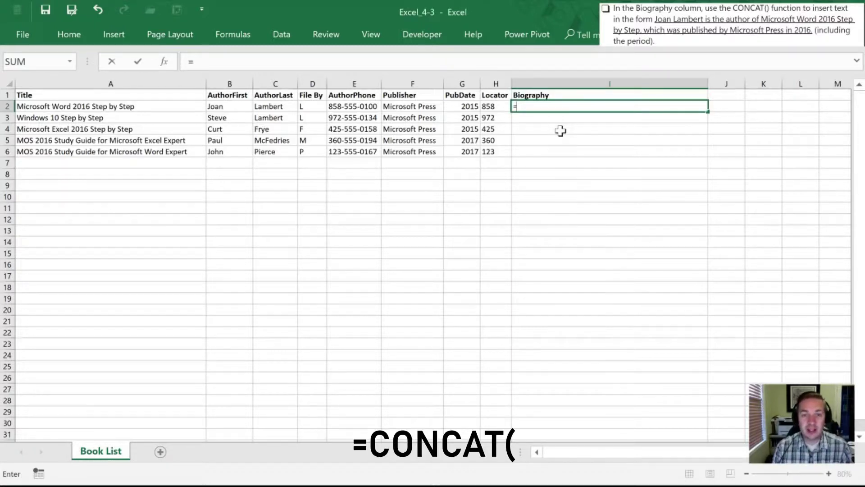
{"action": "type", "text": "c"}
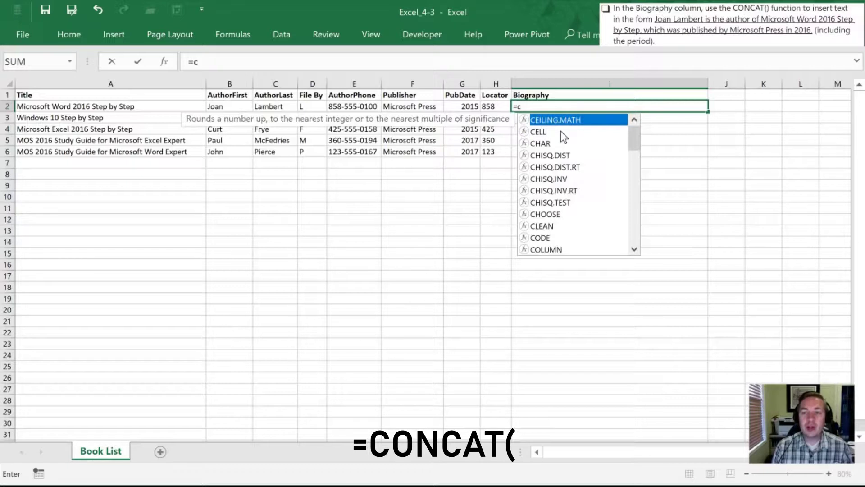
{"action": "type", "text": "on"}
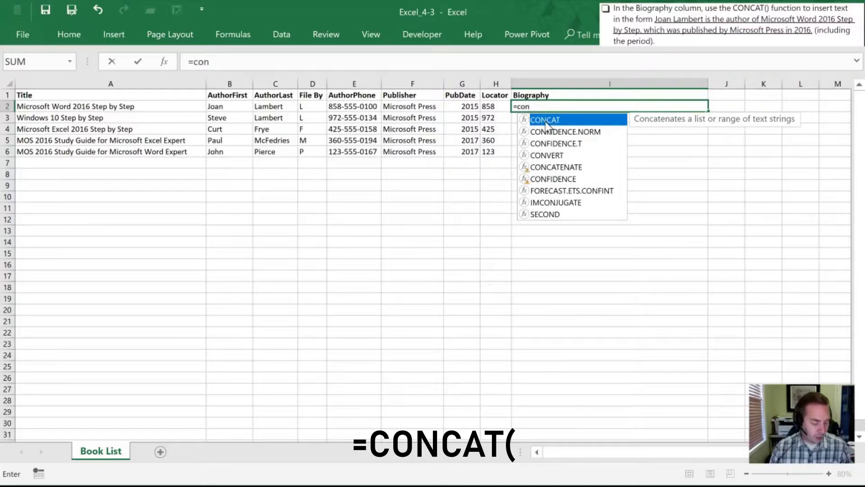
{"action": "double_click", "coordinate": [545, 120]}
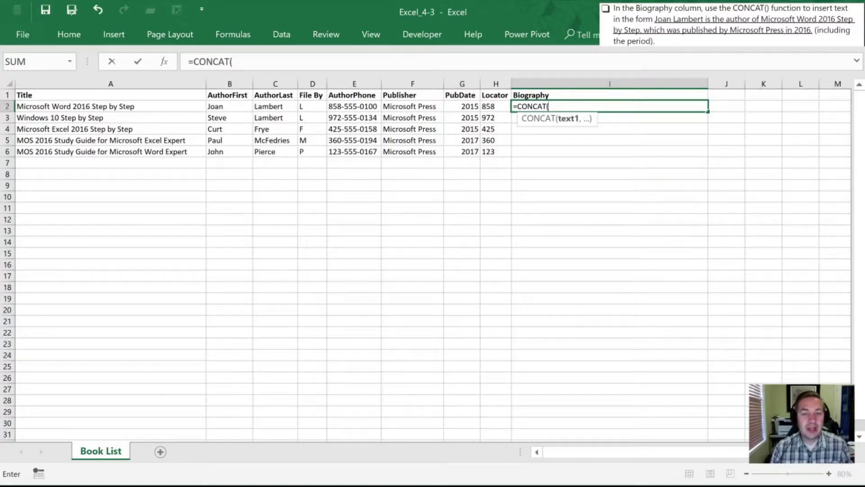
{"action": "key", "text": "Left"}
{"action": "key", "text": "Left"}
{"action": "key", "text": "Left"}
{"action": "key", "text": "Left"}
{"action": "key", "text": "Left"}
{"action": "key", "text": "Left"}
{"action": "key", "text": "Left"}
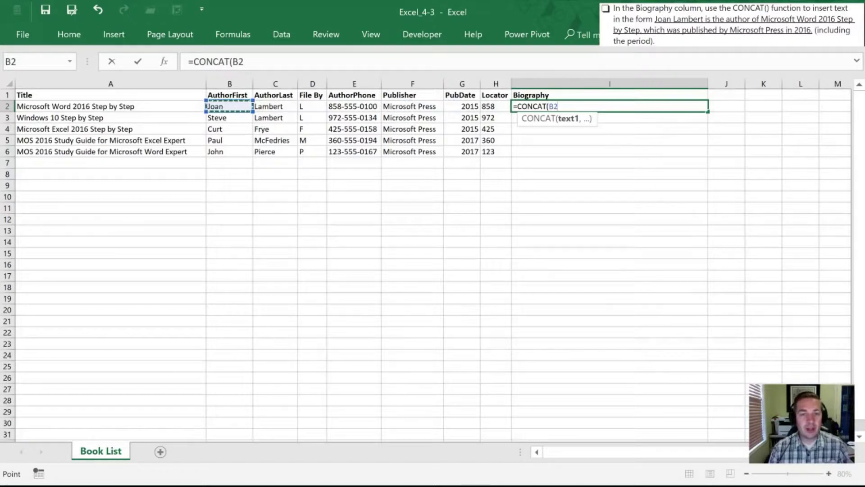
{"action": "type", "text": ","}
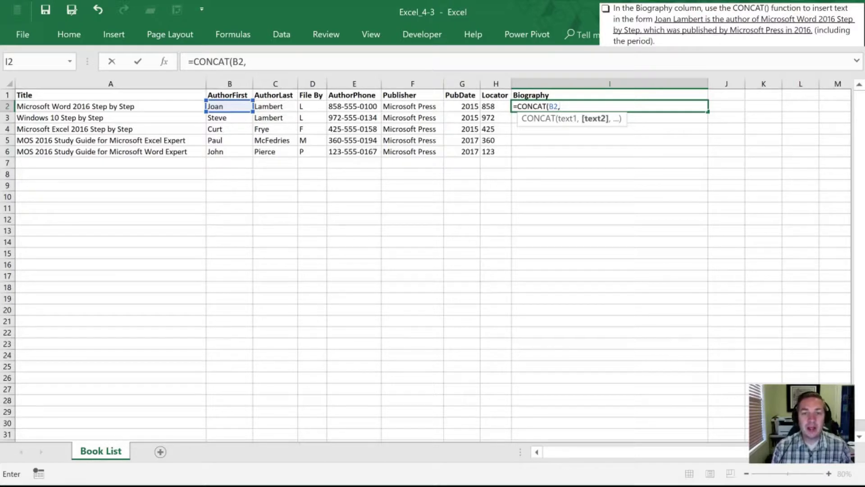
{"action": "key", "text": "Left"}
{"action": "key", "text": "Left"}
{"action": "key", "text": "Left"}
{"action": "key", "text": "Left"}
{"action": "key", "text": "Left"}
{"action": "key", "text": "Left"}
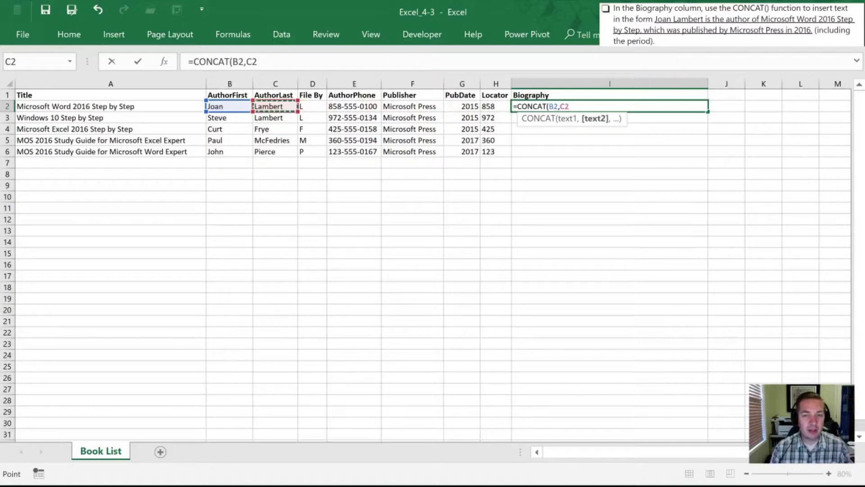
{"action": "key", "text": "BackSpace"}
{"action": "key", "text": "BackSpace"}
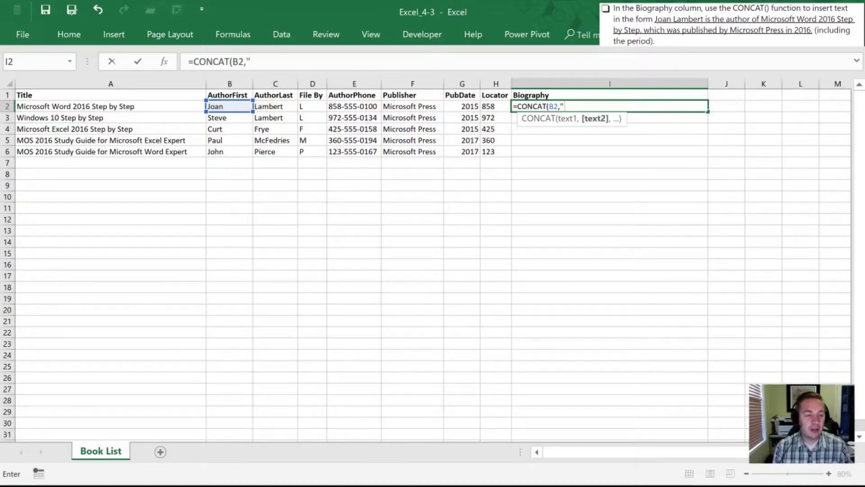
{"action": "type", "text": "\" \""}
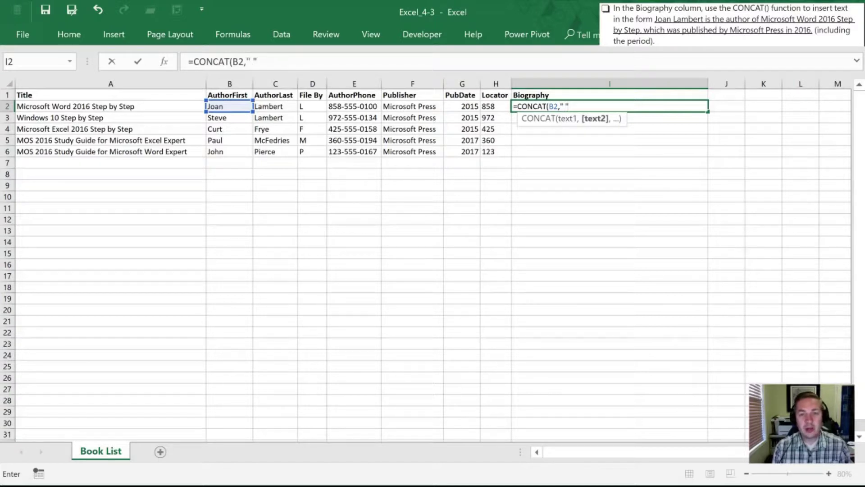
{"action": "type", "text": ","}
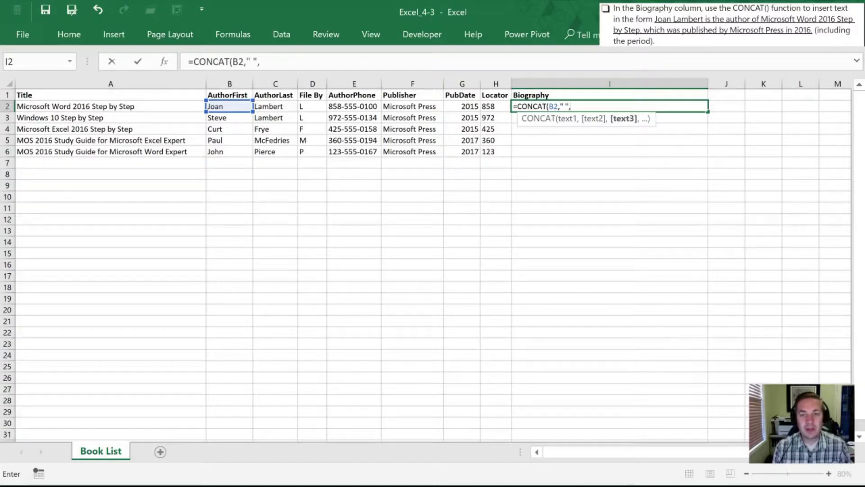
{"action": "key", "text": "Left"}
{"action": "key", "text": "Left"}
{"action": "key", "text": "Left"}
{"action": "key", "text": "Left"}
{"action": "key", "text": "Left"}
{"action": "key", "text": "Left"}
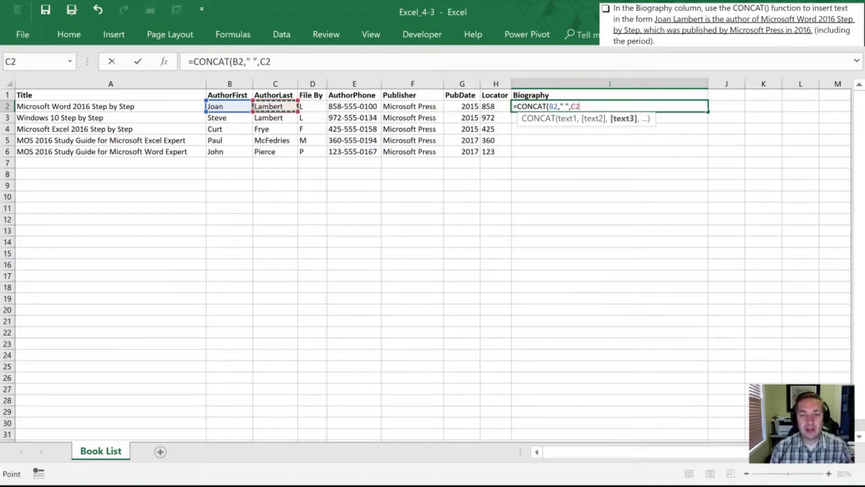
{"action": "type", "text": ","}
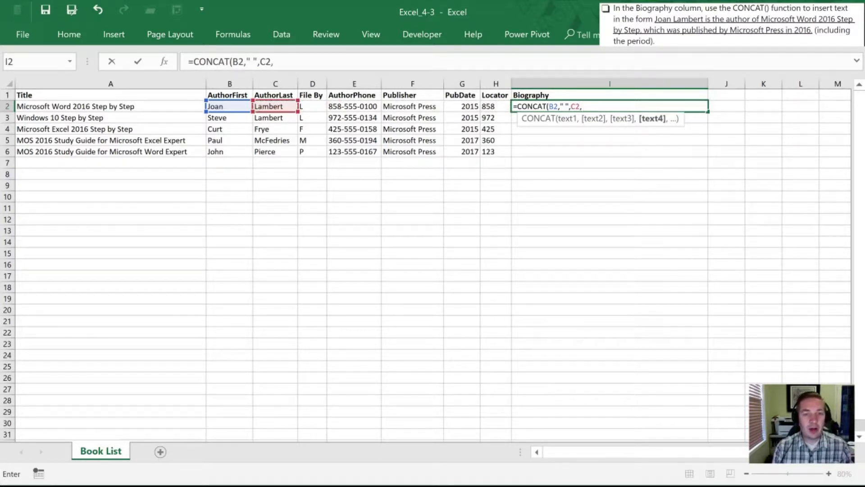
{"action": "type", "text": " \"is"}
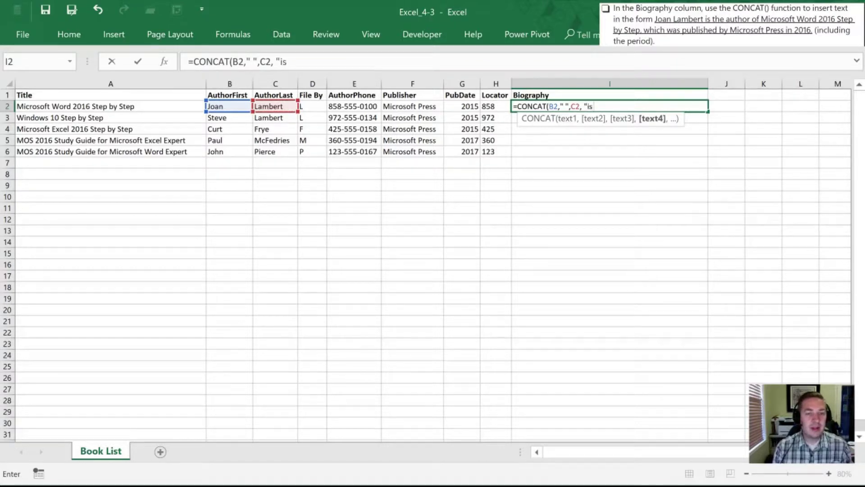
{"action": "key", "text": "BackSpace"}
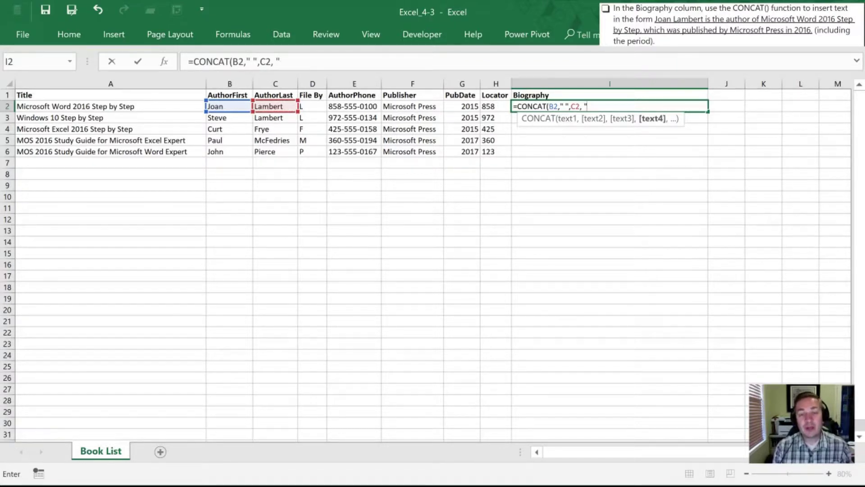
{"action": "type", "text": "is"}
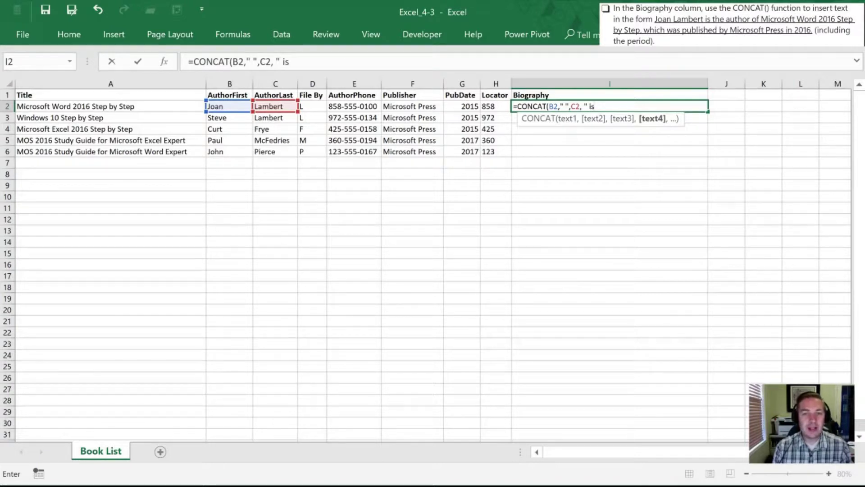
{"action": "type", "text": " the authe"}
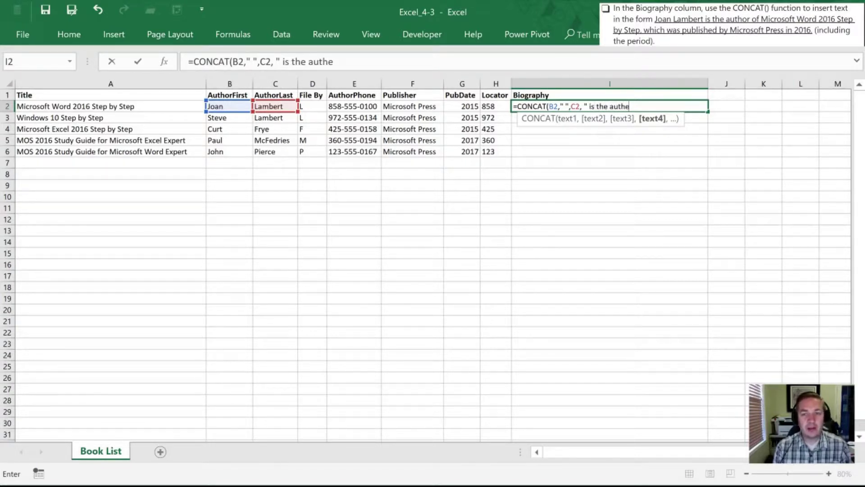
{"action": "key", "text": "BackSpace"}
{"action": "type", "text": "or of "}
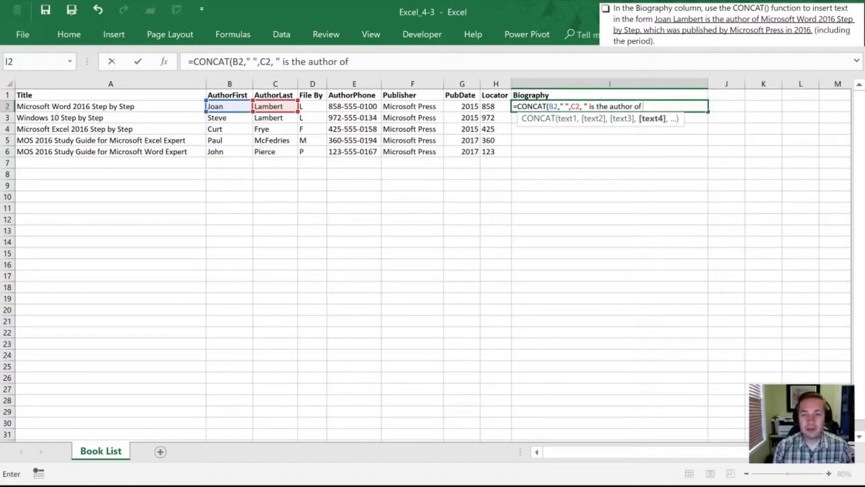
{"action": "type", "text": " \""}
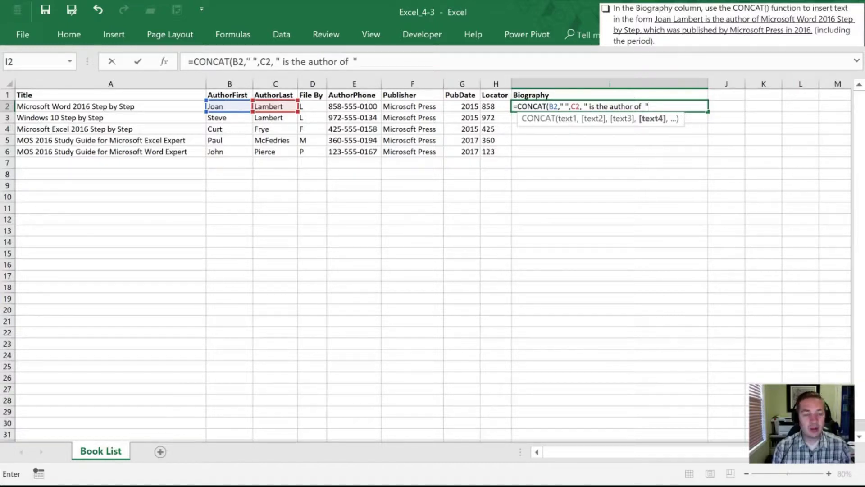
{"action": "type", "text": ","}
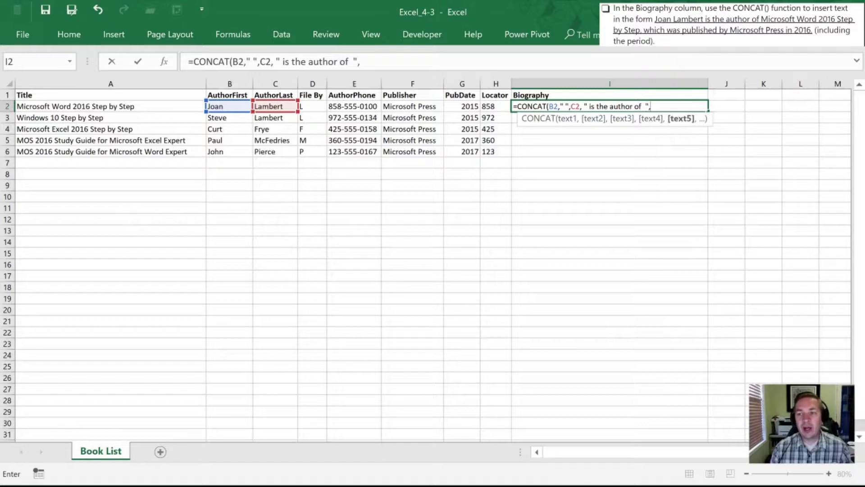
- Add title A2, ' which was published by ', publisher F2, ' in ' and year G2
{"action": "key", "text": "Left"}
{"action": "key", "text": "Left"}
{"action": "key", "text": "Left"}
{"action": "key", "text": "Left"}
{"action": "key", "text": "Left"}
{"action": "key", "text": "Left"}
{"action": "key", "text": "Left"}
{"action": "key", "text": "Left"}
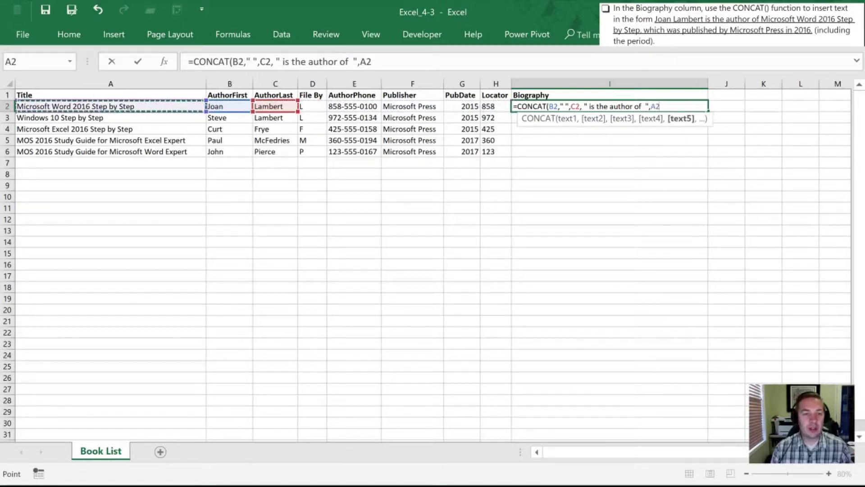
{"action": "type", "text": ","}
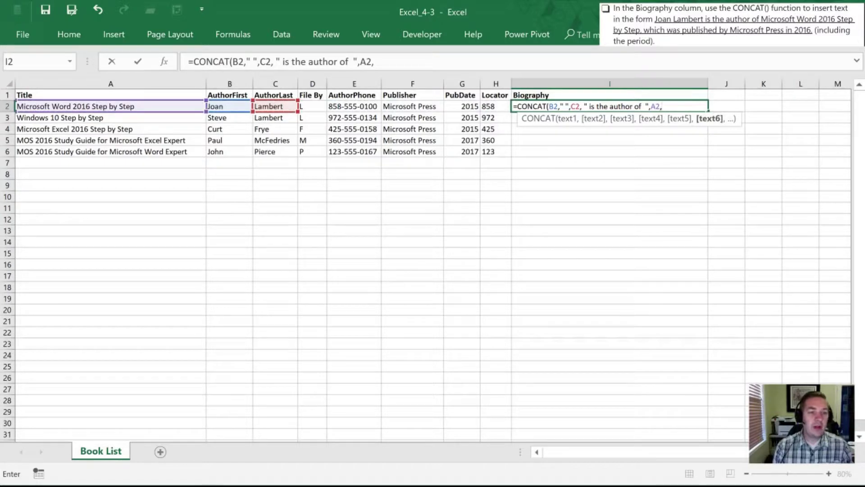
{"action": "type", "text": "\","}
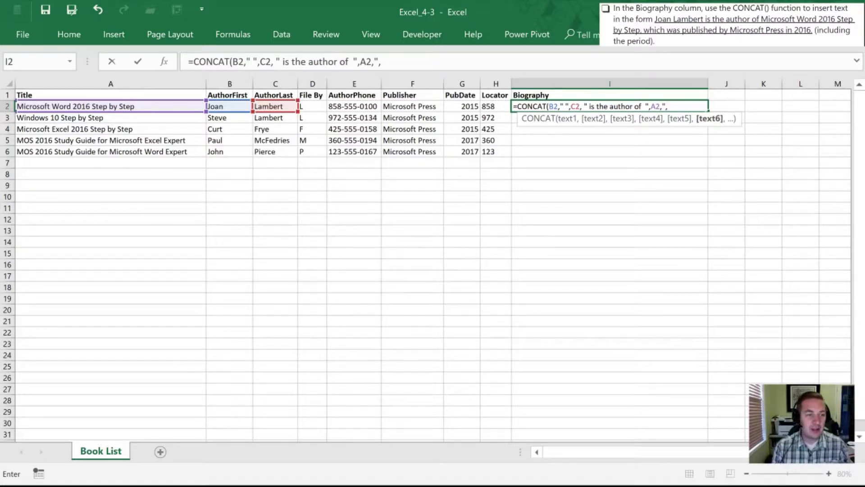
{"action": "type", "text": "which"}
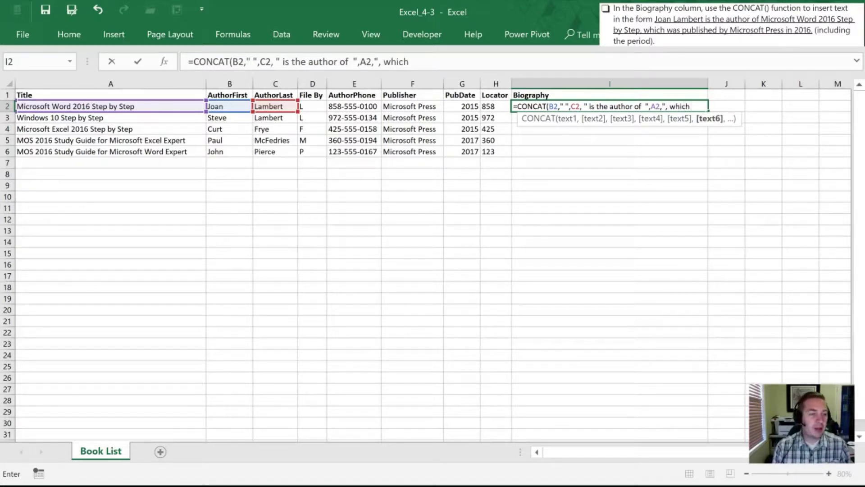
{"action": "type", "text": " was pubs"}
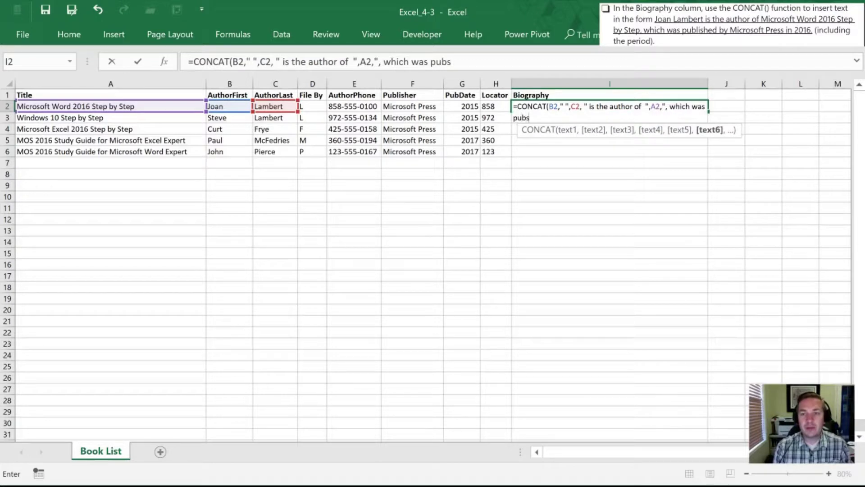
{"action": "key", "text": "BackSpace"}
{"action": "type", "text": "lished"}
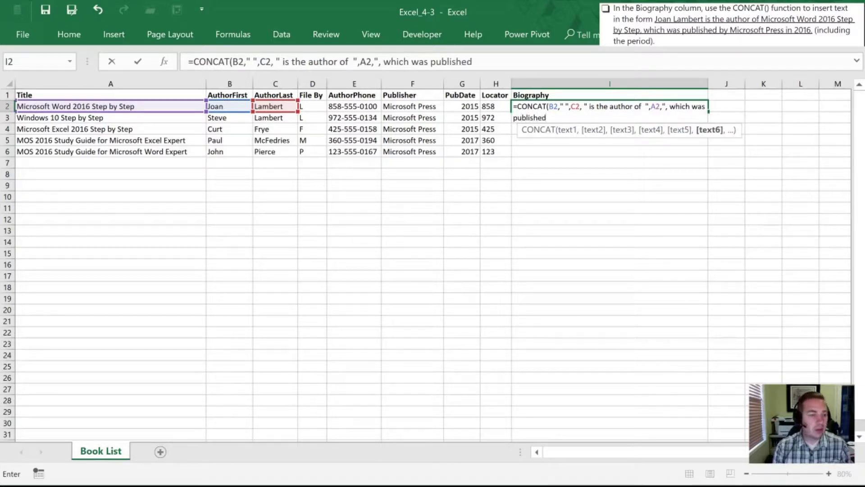
{"action": "type", "text": " by \""}
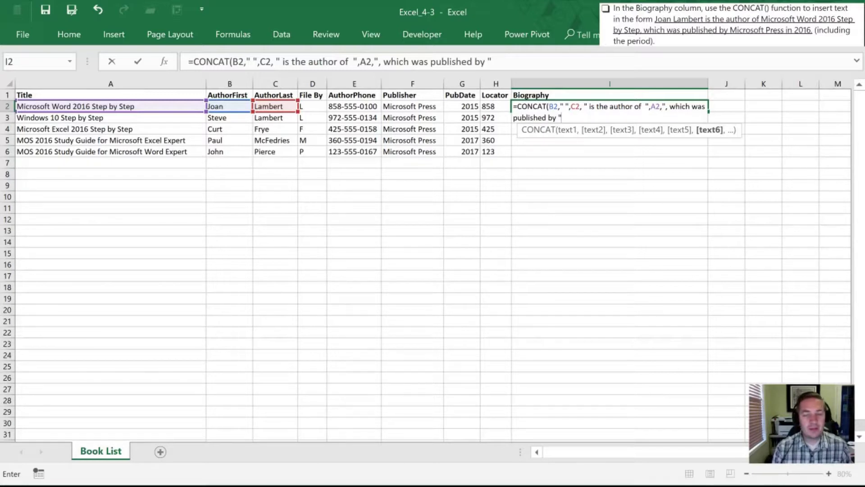
{"action": "type", "text": ","}
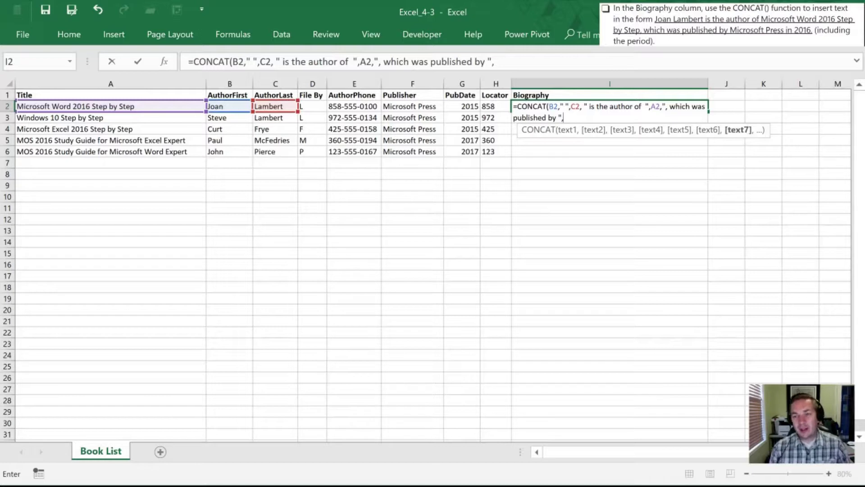
{"action": "key", "text": "Left"}
{"action": "key", "text": "Left"}
{"action": "key", "text": "Left"}
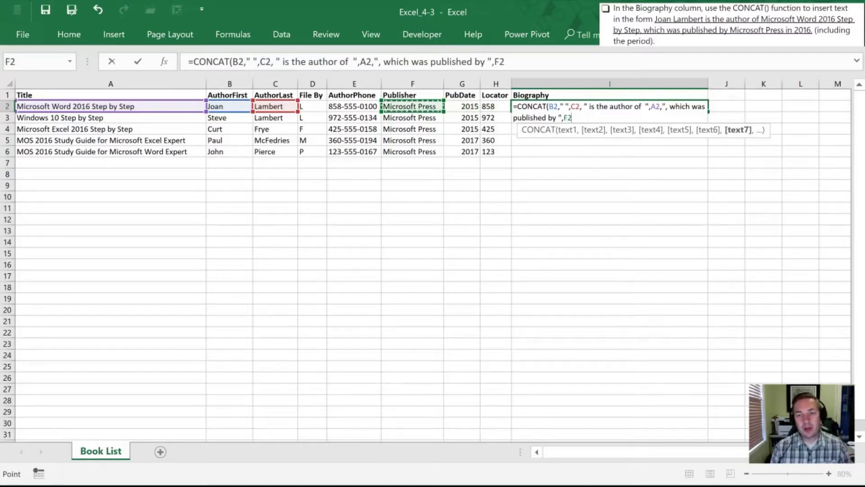
{"action": "type", "text": ","}
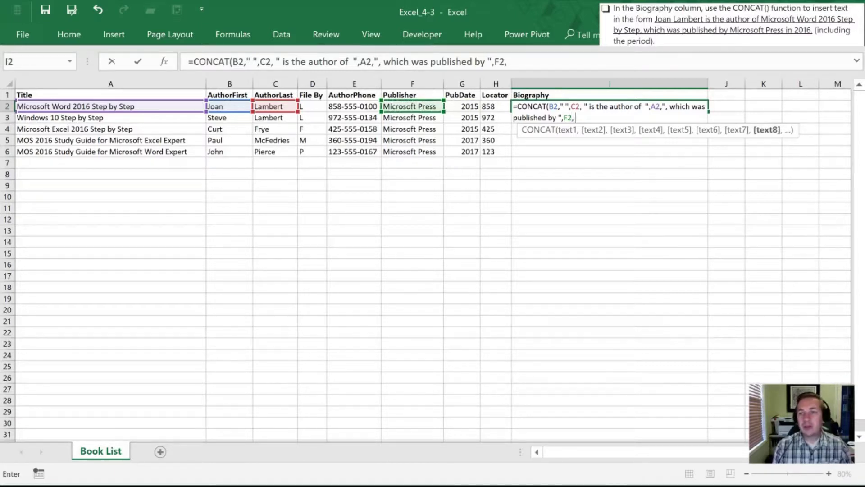
{"action": "type", "text": "\""}
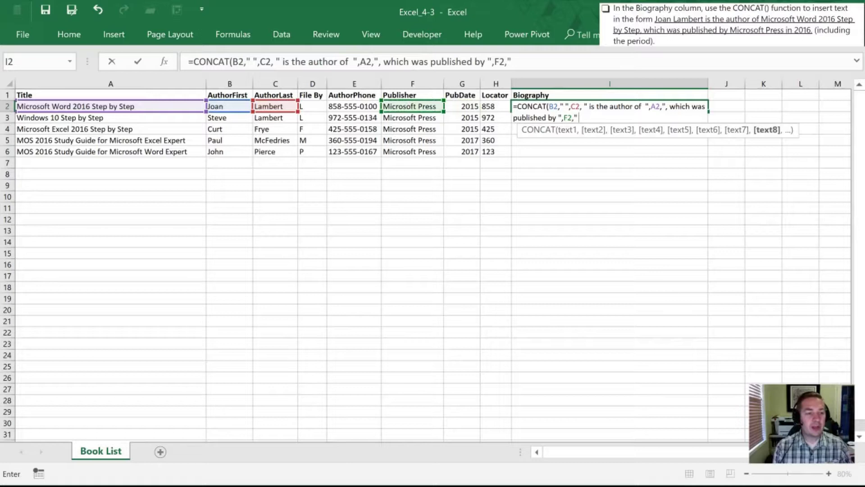
{"action": "type", "text": " in \""}
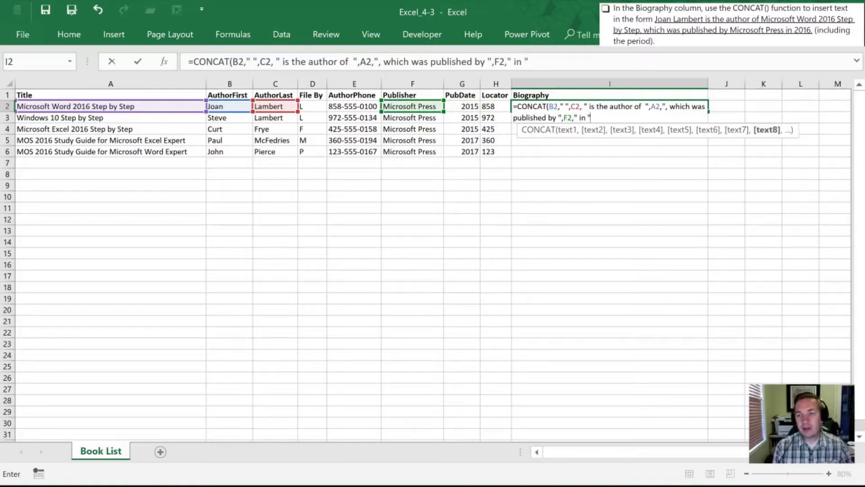
{"action": "type", "text": ","}
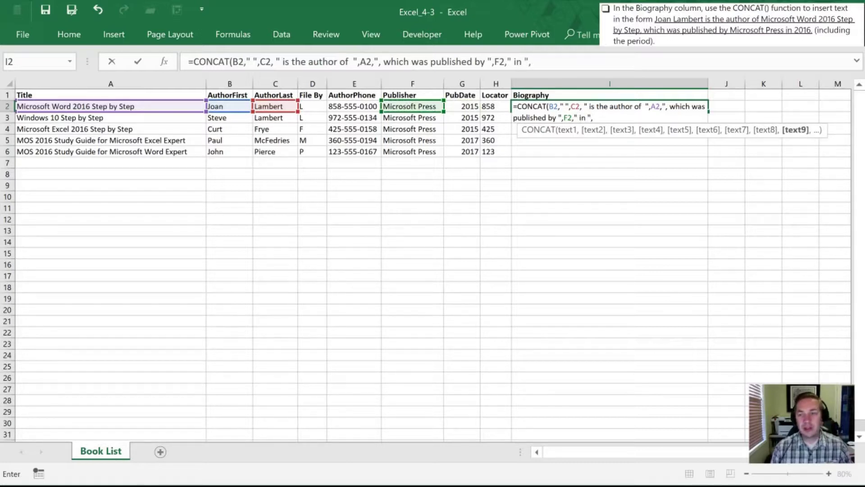
{"action": "key", "text": "Left"}
{"action": "key", "text": "Left"}
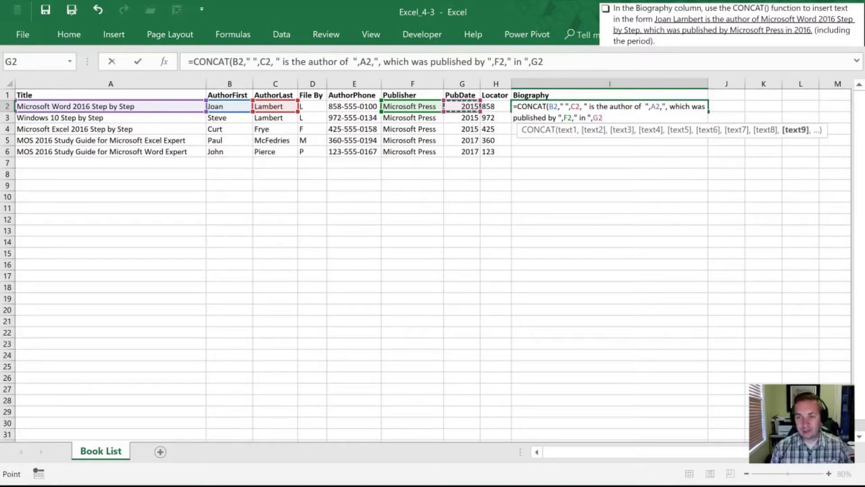
{"action": "type", "text": ")"}
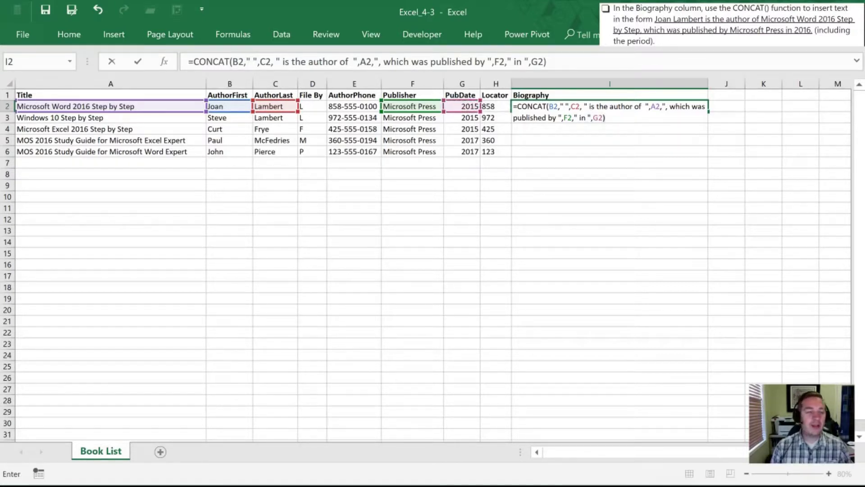
{"action": "key", "text": "Return"}
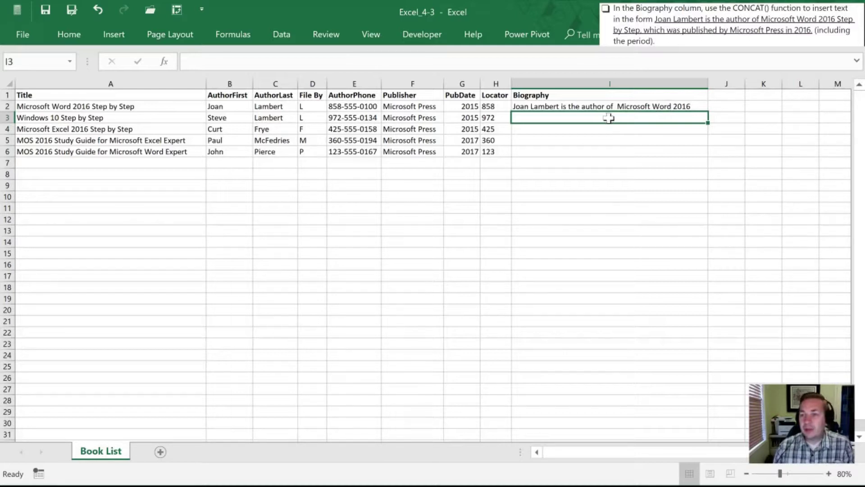
- Re-commit I2's CONCAT formula and widen column I until the sentence ending 'in 2015' fits
{"action": "left_click", "coordinate": [591, 106]}
{"action": "left_click", "coordinate": [442, 61]}
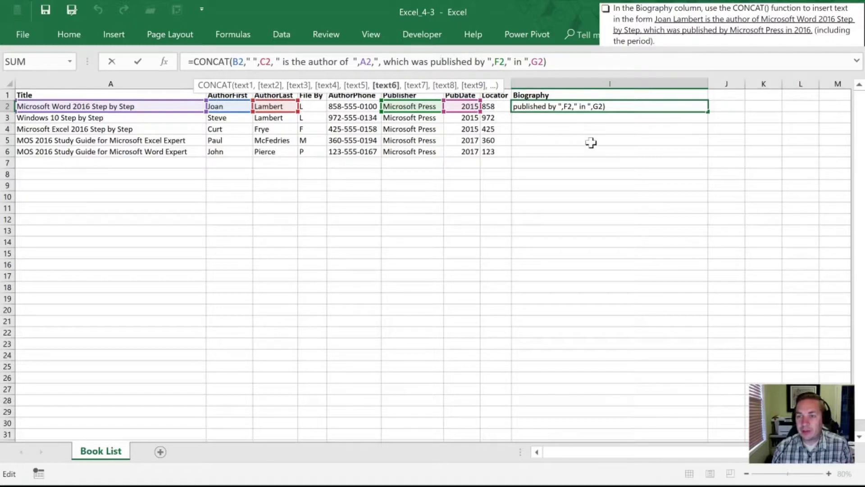
{"action": "key", "text": "Return"}
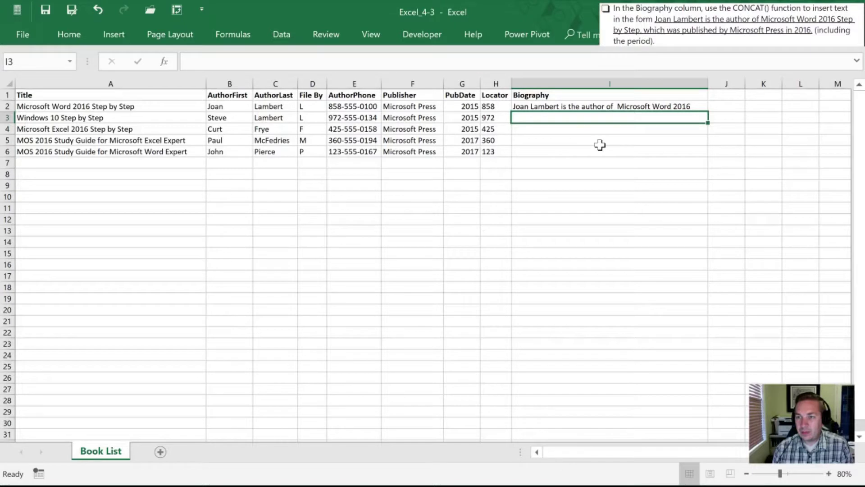
{"action": "key", "text": "Up"}
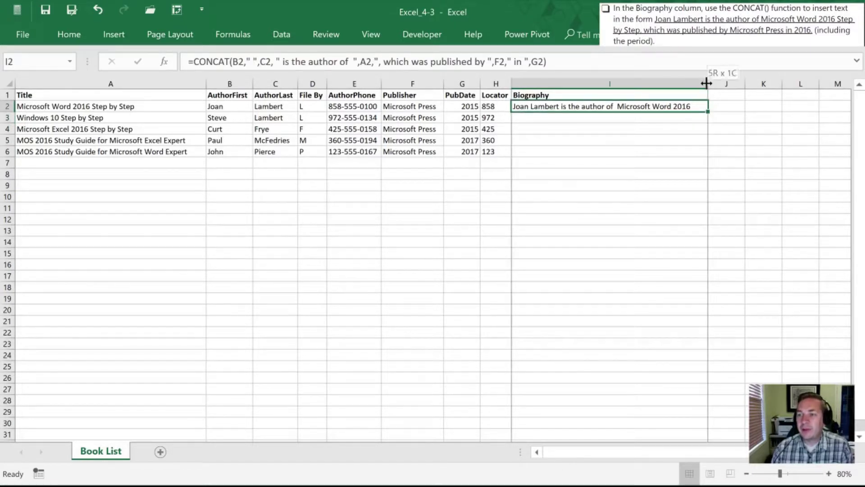
{"action": "left_click_drag", "start_coordinate": [706, 84], "coordinate": [816, 84]}
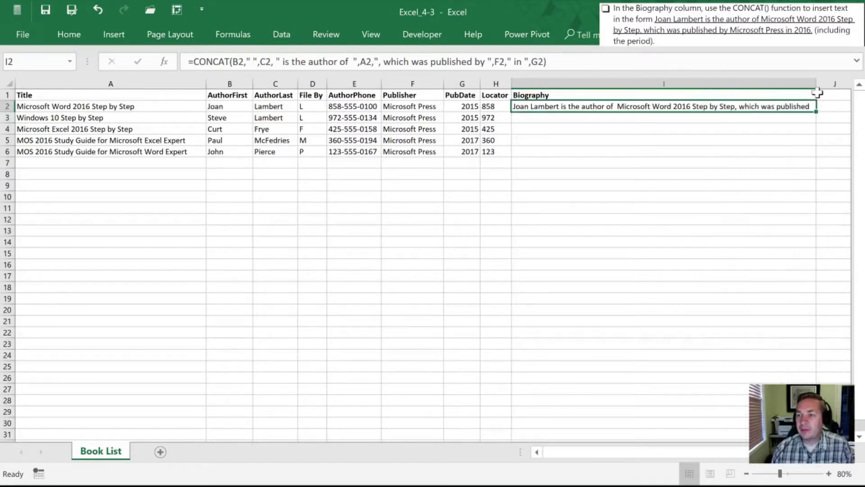
{"action": "scroll", "coordinate": [587, 107], "scroll_direction": "right", "scroll_amount": 2}
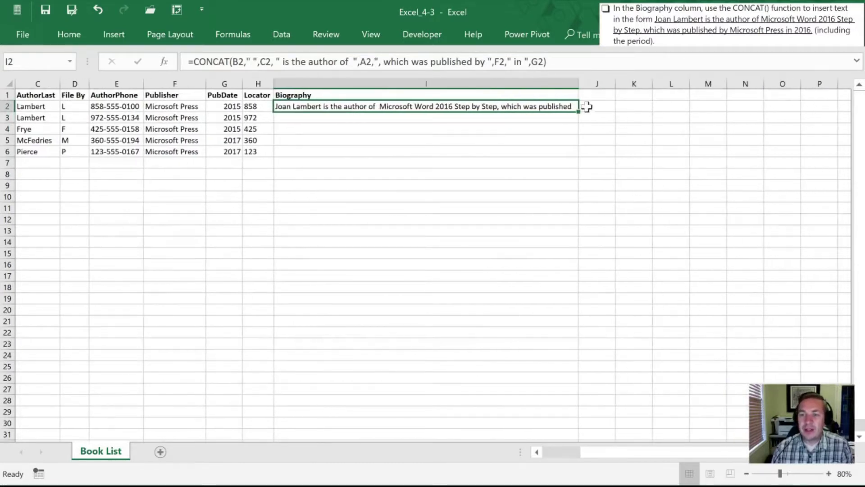
{"action": "left_click_drag", "start_coordinate": [579, 83], "coordinate": [683, 83]}
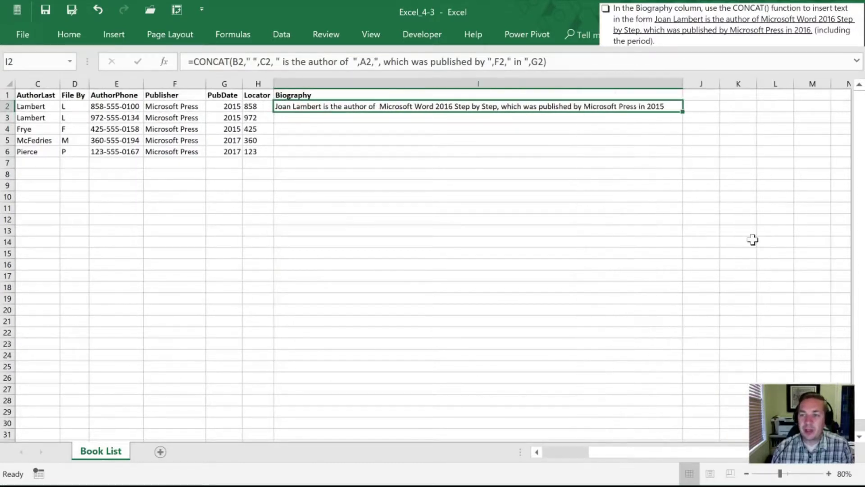
{"action": "left_click_drag", "start_coordinate": [699, 450], "coordinate": [655, 458]}
- Zoom out to 70% and fill the biography formula from I2 down to I6
{"action": "left_click", "coordinate": [747, 473]}
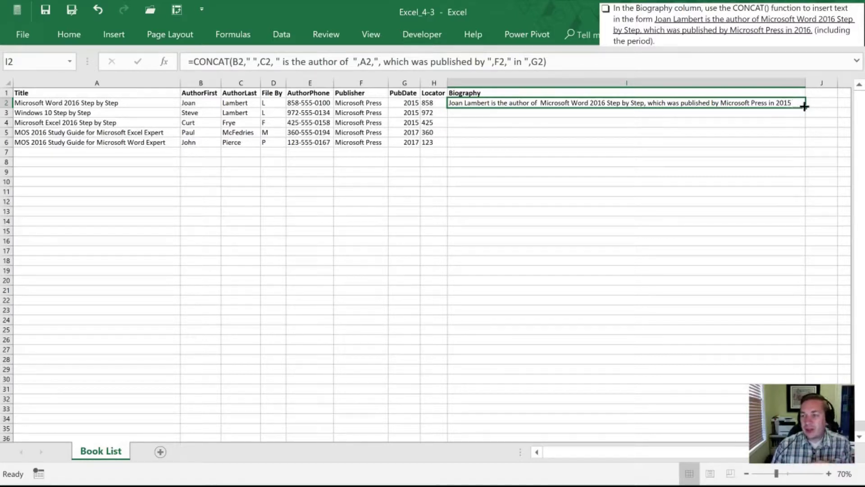
{"action": "left_click_drag", "start_coordinate": [805, 106], "coordinate": [807, 145]}
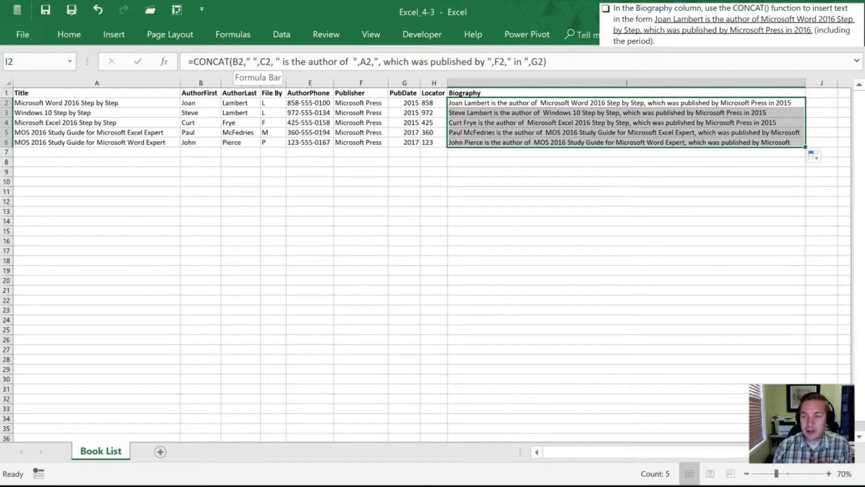
- Clear I2:I6 and start an I2 formula joining title A2 with ' is a book written by '
{"action": "key", "text": "Delete"}
{"action": "key", "text": "Down"}
{"action": "key", "text": "Down"}
{"action": "key", "text": "Down"}
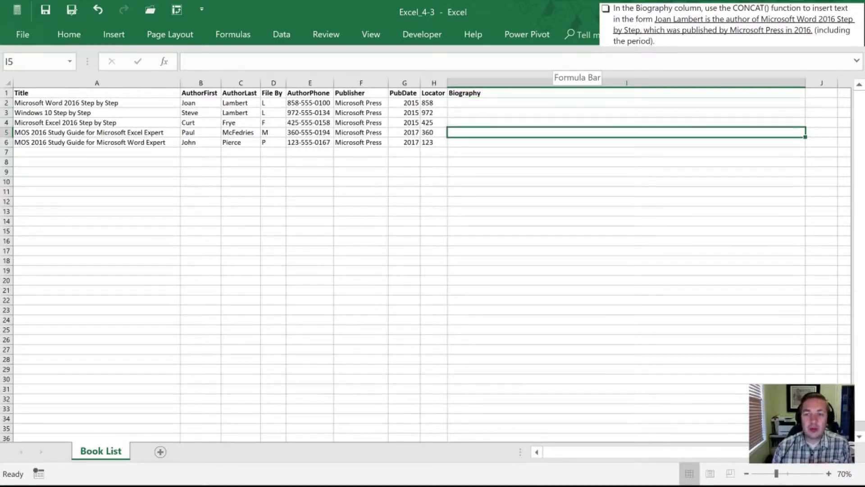
{"action": "key", "text": "Up"}
{"action": "key", "text": "Up"}
{"action": "key", "text": "Up"}
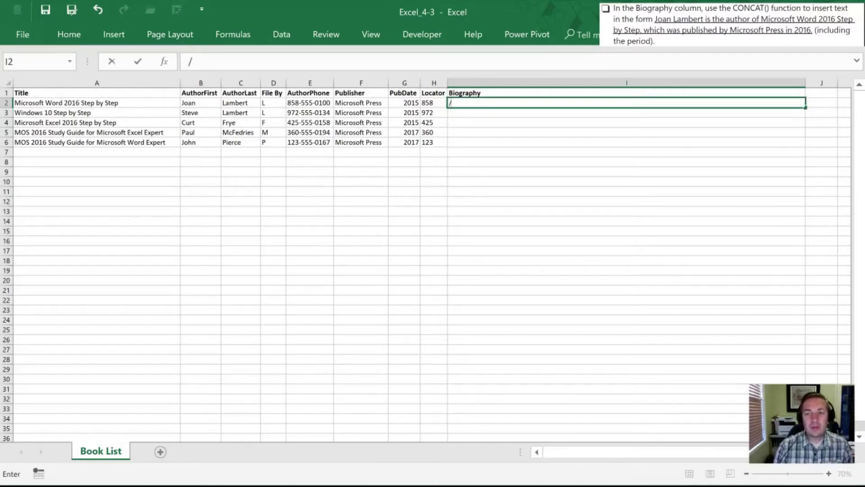
{"action": "type", "text": "="}
{"action": "key", "text": "Left"}
{"action": "key", "text": "Left"}
{"action": "key", "text": "Left"}
{"action": "key", "text": "Left"}
{"action": "key", "text": "Left"}
{"action": "key", "text": "Left"}
{"action": "key", "text": "Left"}
{"action": "key", "text": "Left"}
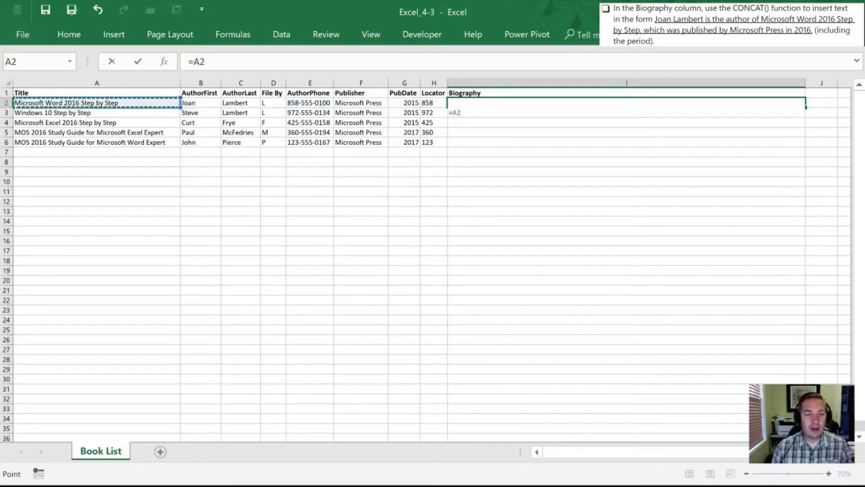
{"action": "type", "text": "&"}
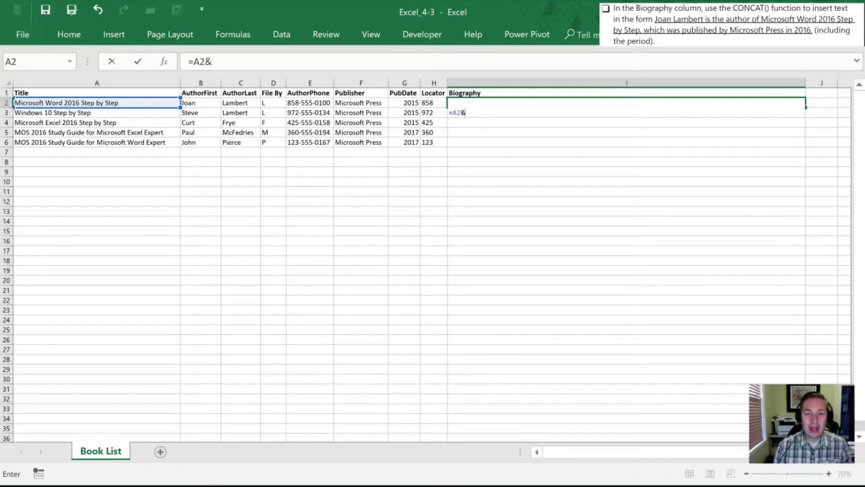
{"action": "type", "text": "\""}
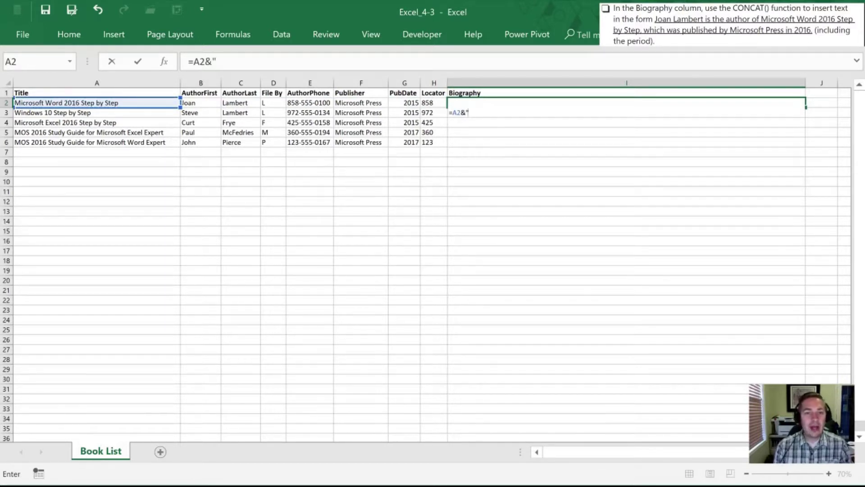
{"action": "type", "text": " is a boo"}
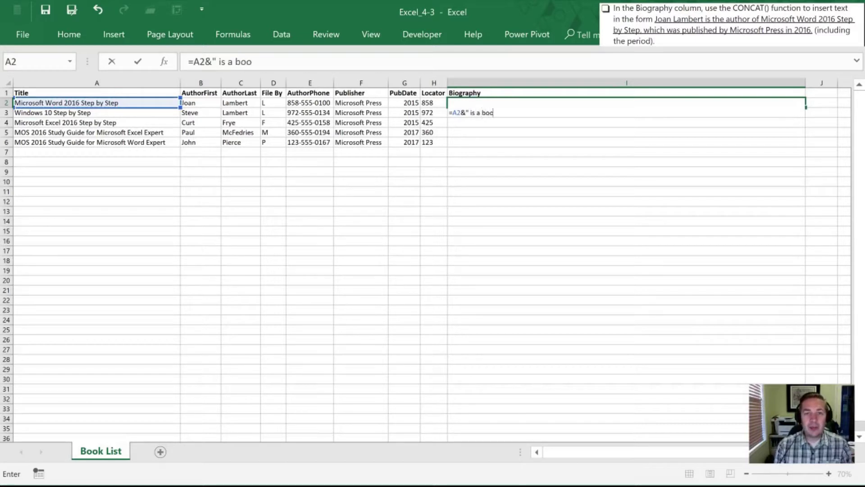
{"action": "type", "text": "k writ"}
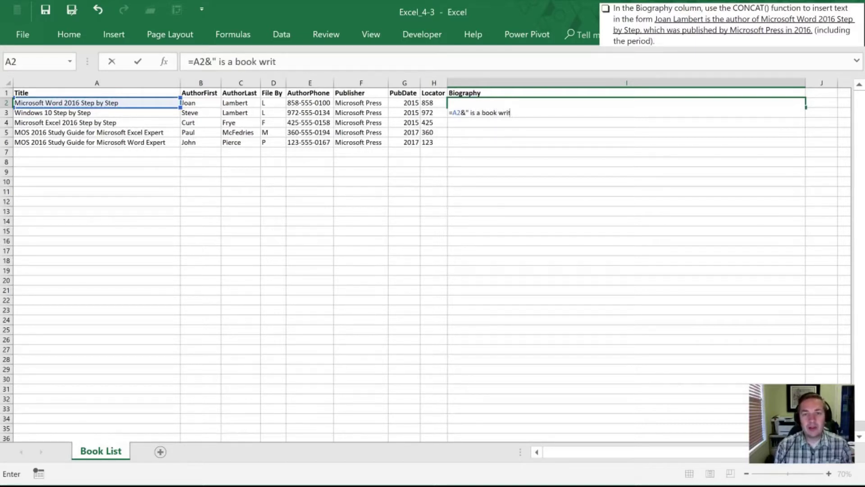
{"action": "type", "text": "ten bmy"}
{"action": "key", "text": "BackSpace"}
{"action": "key", "text": "BackSpace"}
{"action": "key", "text": "BackSpace"}
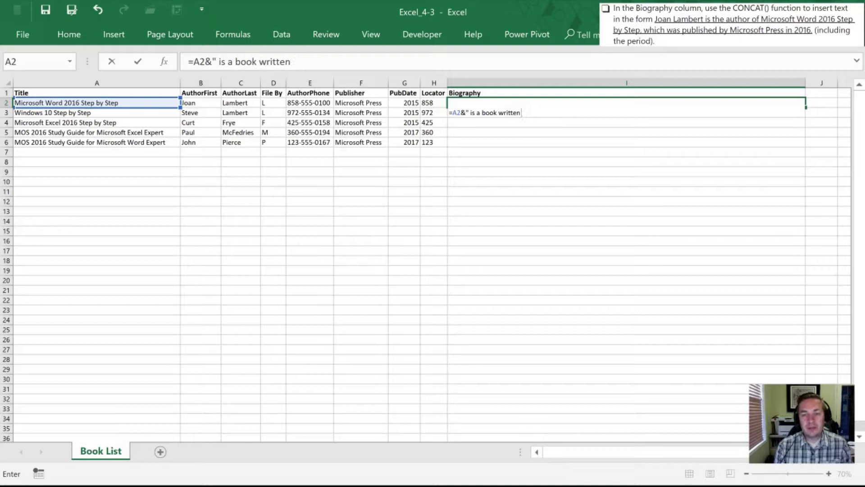
{"action": "type", "text": "by"}
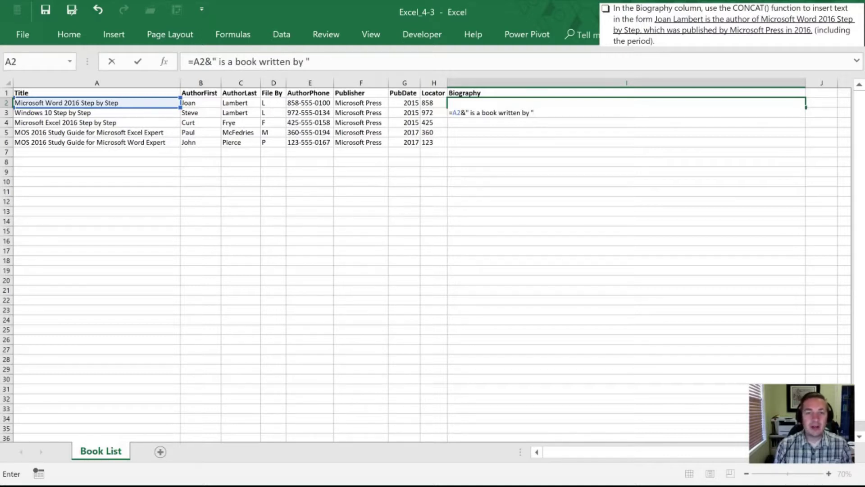
{"action": "type", "text": " \"&"}
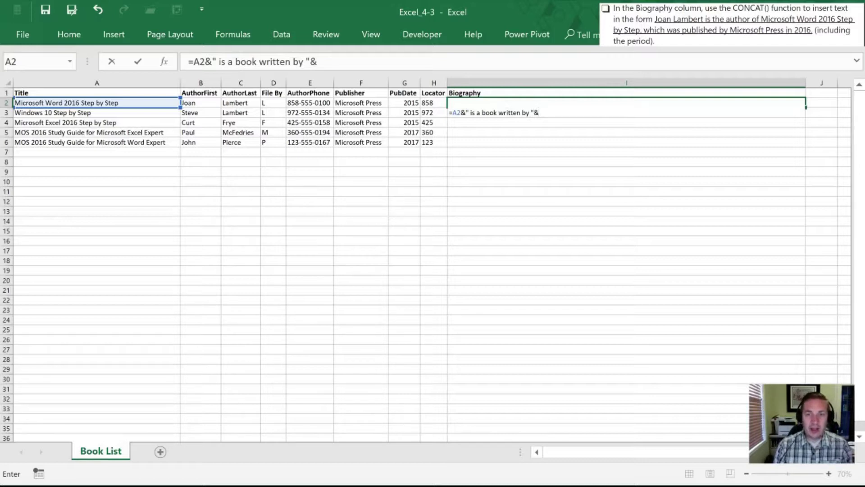
- Append first name B2, a space and last name C2 to the formula
{"action": "key", "text": "Left"}
{"action": "key", "text": "Left"}
{"action": "key", "text": "Left"}
{"action": "key", "text": "Left"}
{"action": "key", "text": "Left"}
{"action": "key", "text": "Left"}
{"action": "key", "text": "Left"}
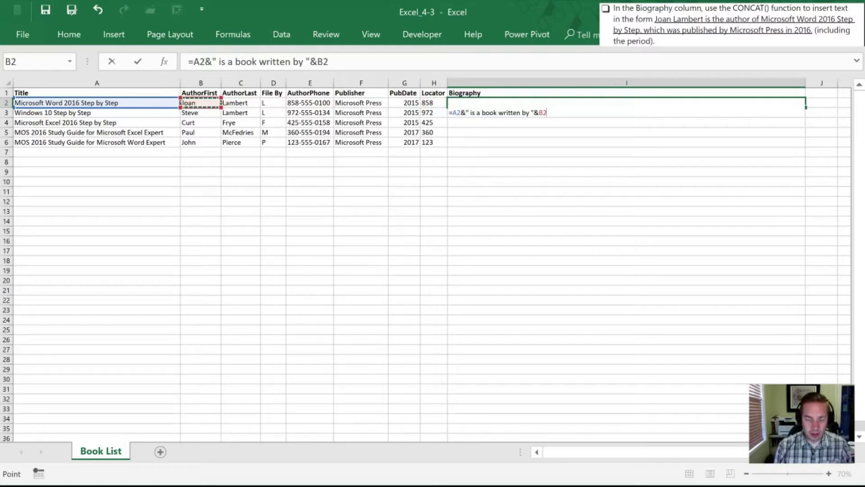
{"action": "type", "text": "&\""}
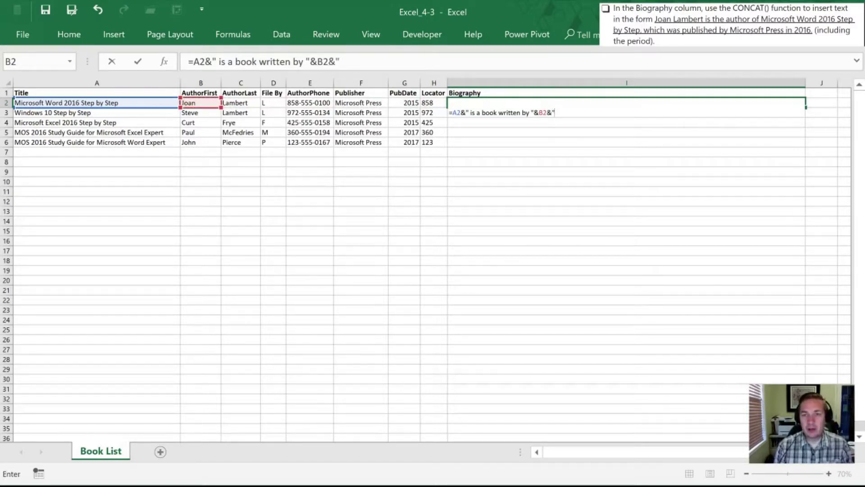
{"action": "type", "text": " \"&"}
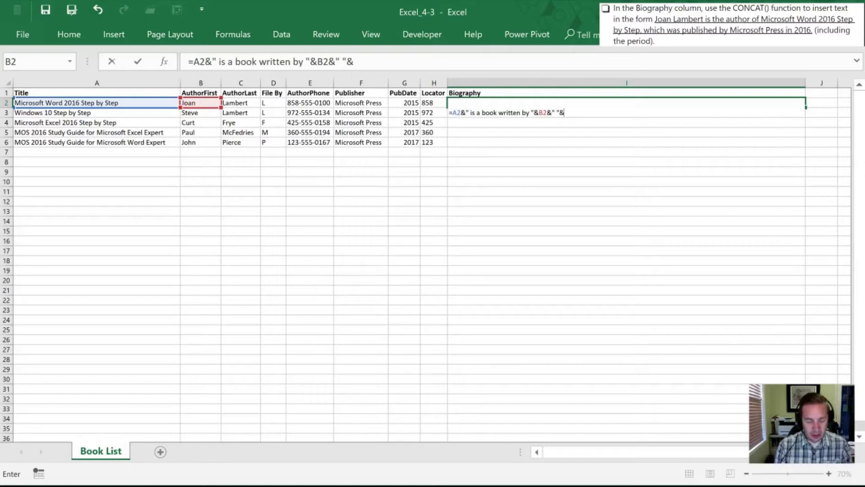
{"action": "key", "text": "Left"}
{"action": "key", "text": "Left"}
{"action": "key", "text": "Left"}
{"action": "key", "text": "Left"}
{"action": "key", "text": "Left"}
{"action": "key", "text": "Left"}
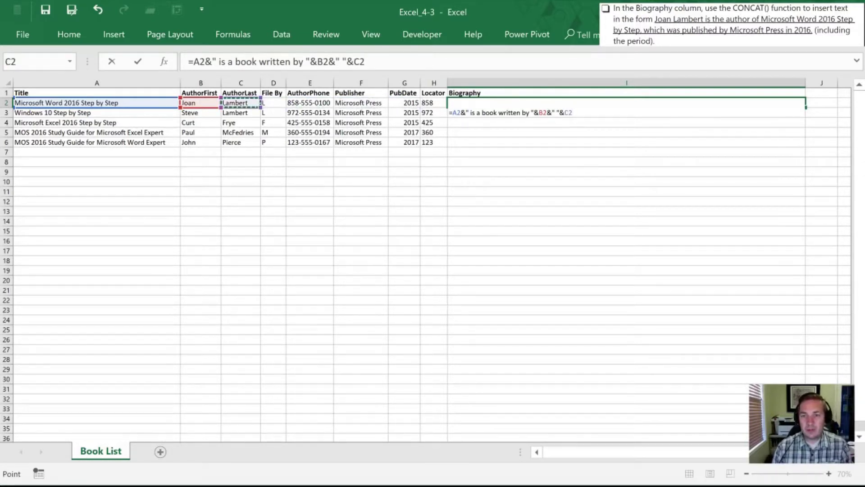
{"action": "key", "text": "Return"}
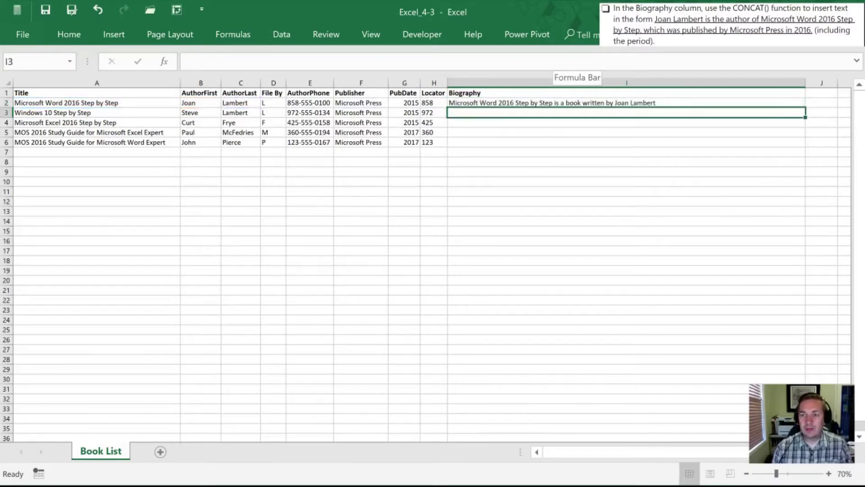
- Fill I2's formula down to I6 and append &"." to I2 for a closing period
{"action": "left_click", "coordinate": [506, 102]}
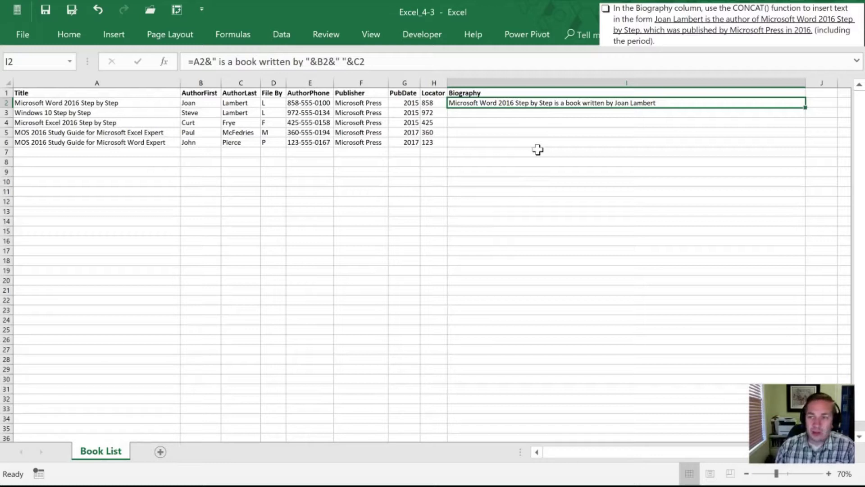
{"action": "left_click_drag", "start_coordinate": [805, 107], "coordinate": [801, 146]}
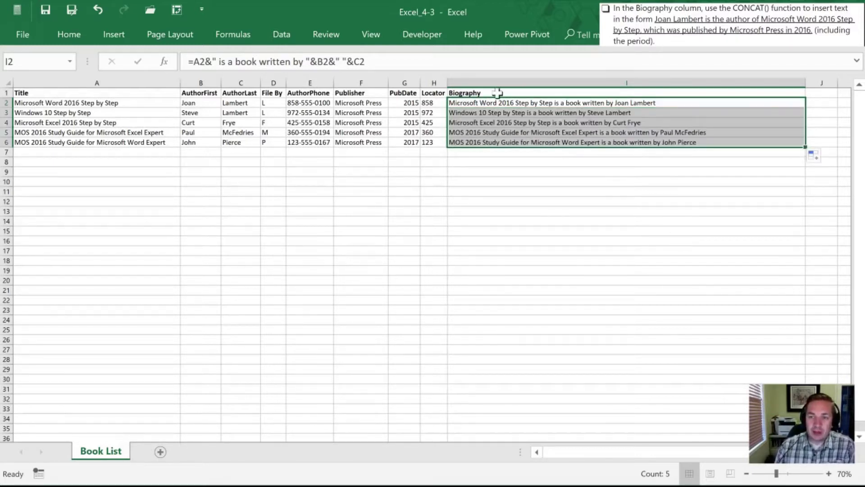
{"action": "key", "text": "F2"}
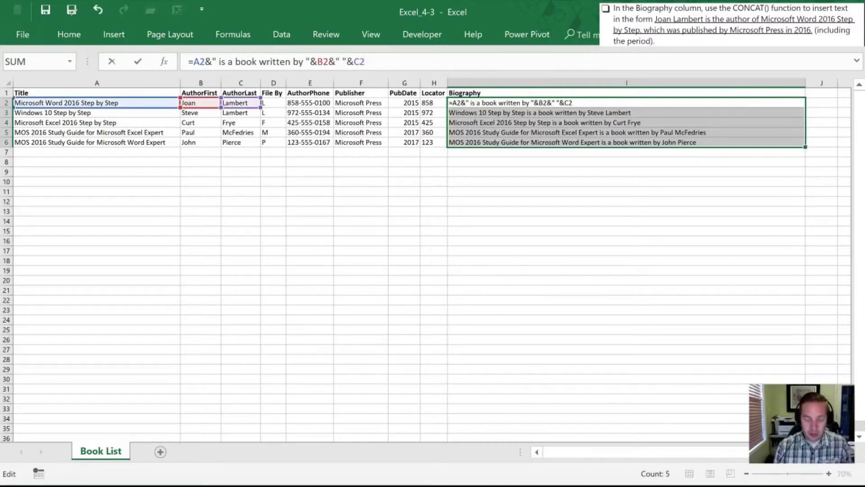
{"action": "type", "text": "&\".\""}
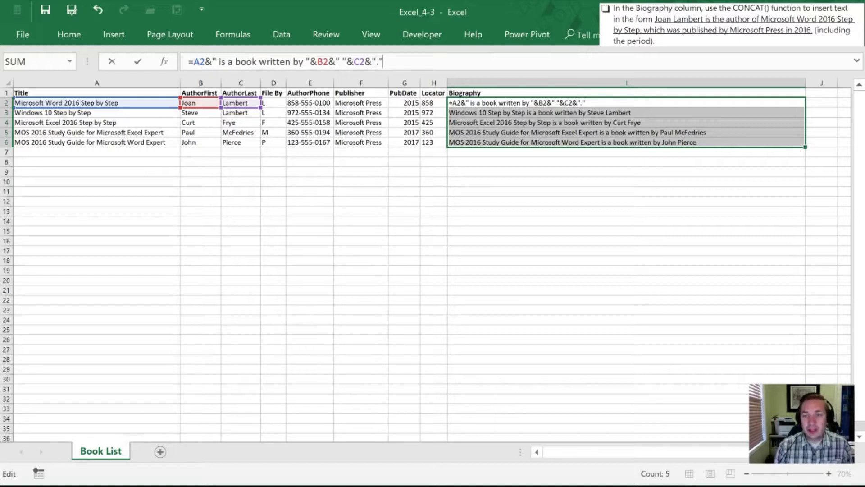
{"action": "key", "text": "ctrl+Return"}
- Copy the period-ended I2 formula into I3:I6, then clear I2:I6
{"action": "left_click", "coordinate": [626, 103]}
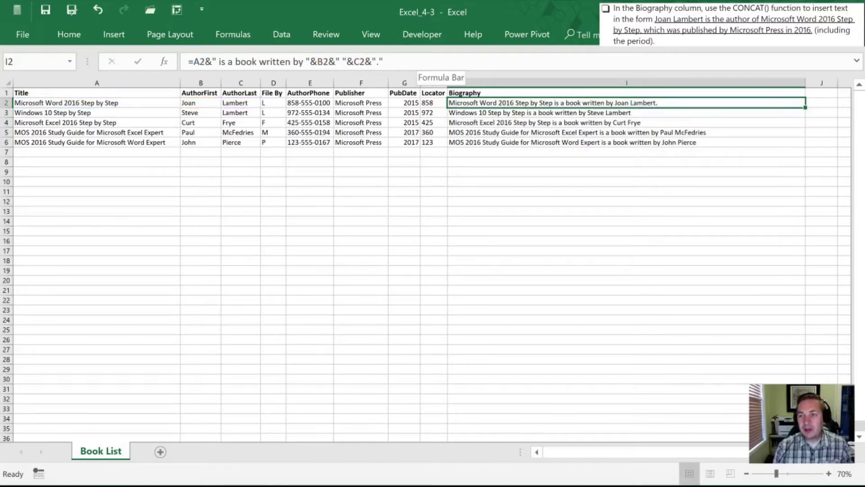
{"action": "key", "text": "ctrl+c"}
{"action": "key", "text": "shift+Down"}
{"action": "key", "text": "shift+Down"}
{"action": "key", "text": "shift+Down"}
{"action": "key", "text": "shift+Down"}
{"action": "key", "text": "Return"}
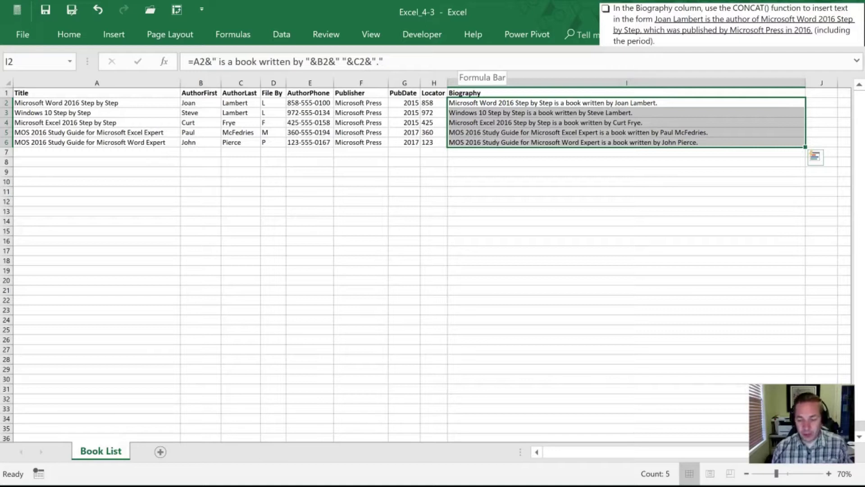
{"action": "key", "text": "Delete"}
- Delete the Biography header in I1 and reselect I2
{"action": "left_click", "coordinate": [489, 93]}
{"action": "key", "text": "Delete"}
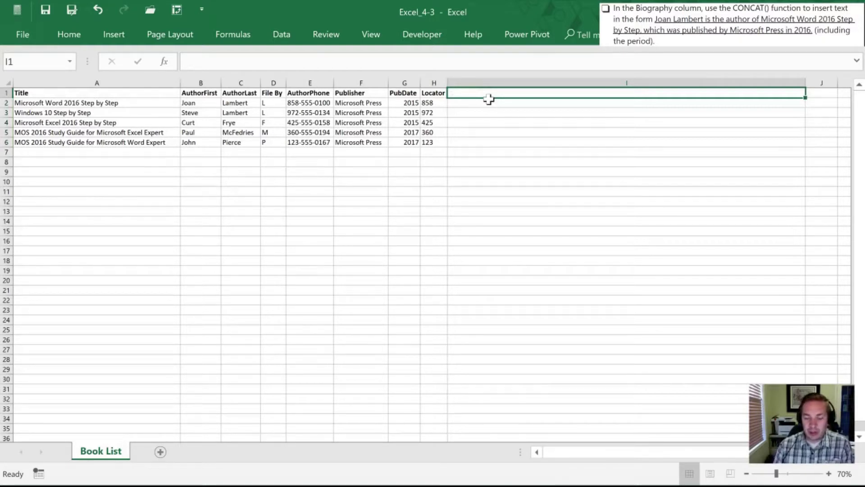
{"action": "left_click", "coordinate": [490, 104]}
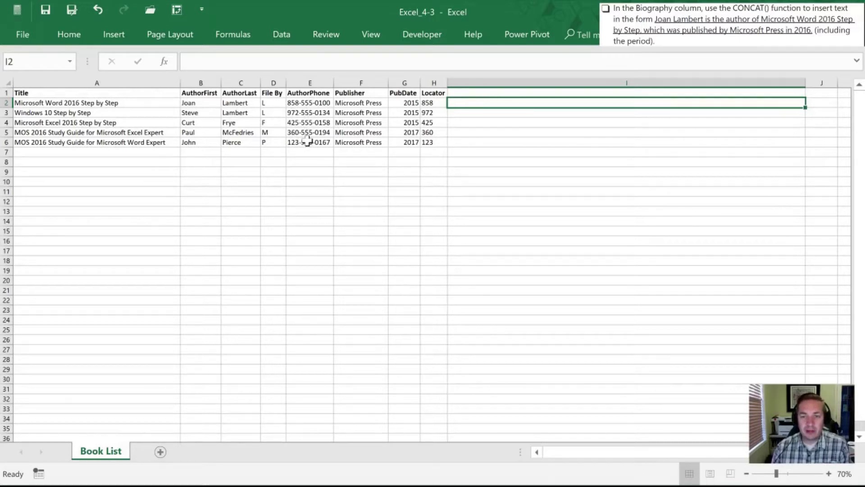
- Enter =MID(E2, 5, 3) in I2 to extract 555 from the phone number
{"action": "type", "text": "="}
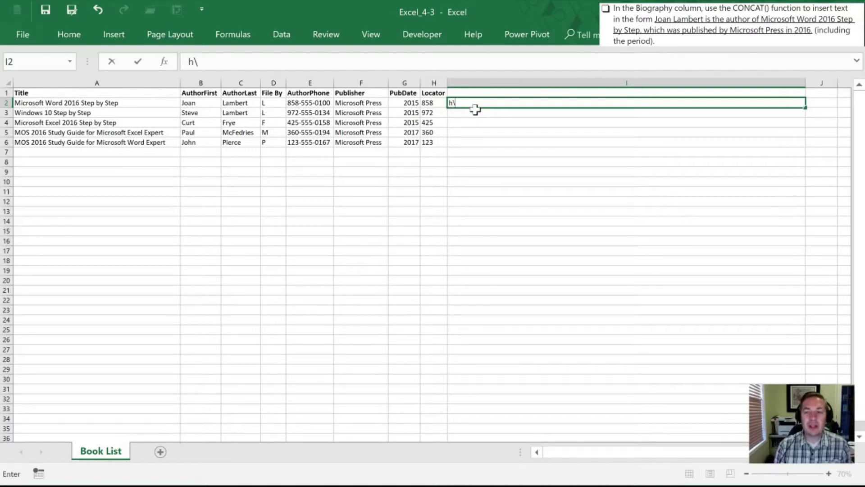
{"action": "type", "text": "mid("}
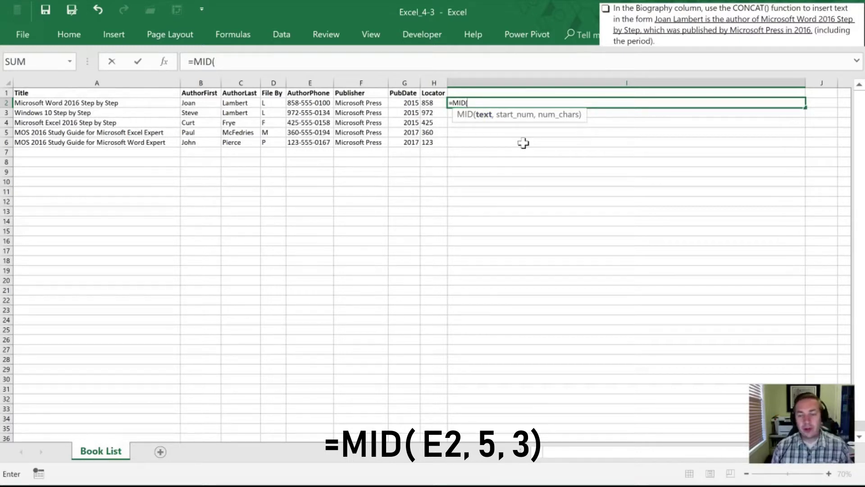
{"action": "key", "text": "Left"}
{"action": "key", "text": "Left"}
{"action": "key", "text": "Left"}
{"action": "key", "text": "Left"}
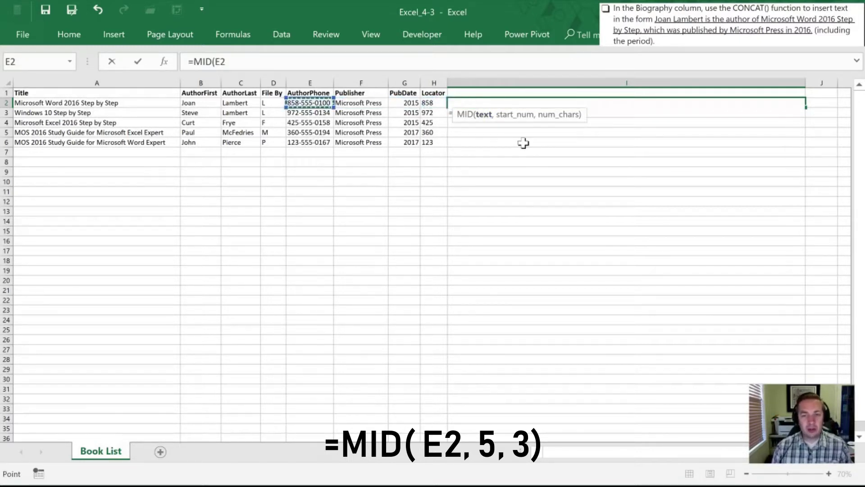
{"action": "type", "text": ","}
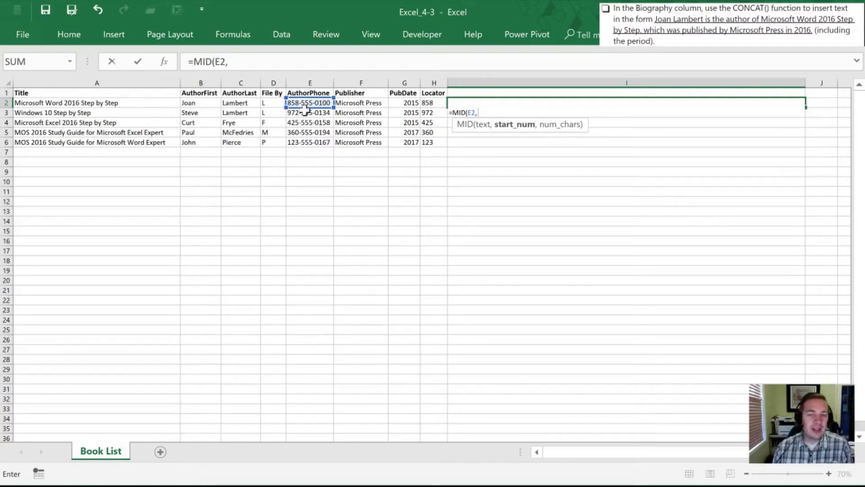
{"action": "left_click", "coordinate": [234, 61]}
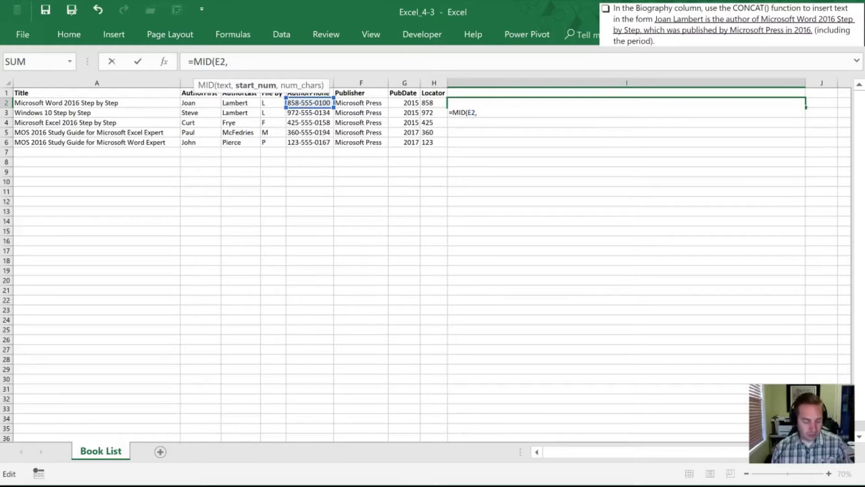
{"action": "type", "text": "5,"}
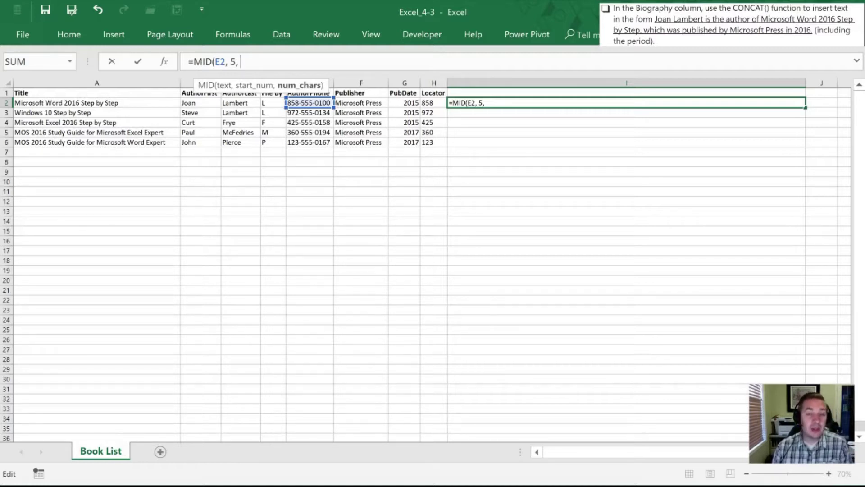
{"action": "type", "text": "3"}
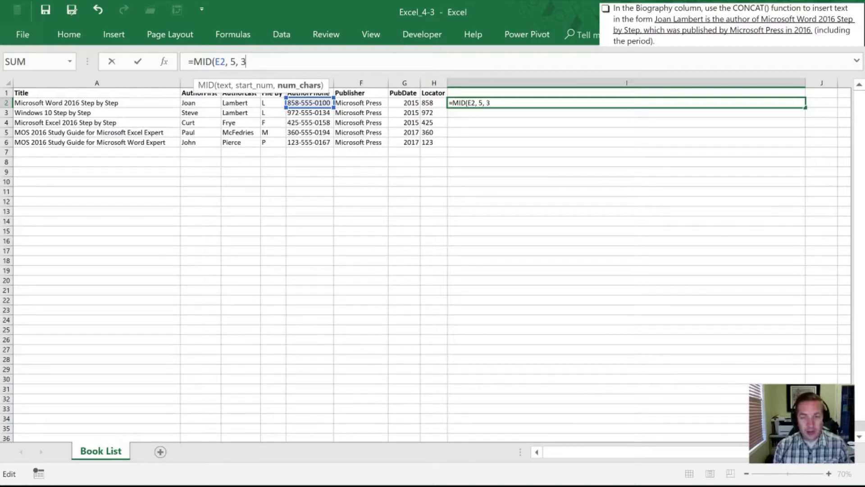
{"action": "type", "text": ")"}
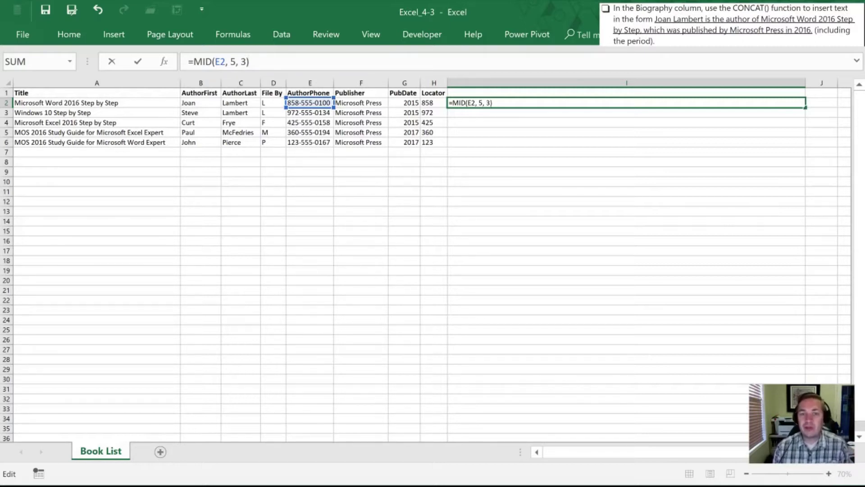
{"action": "key", "text": "ctrl+Return"}
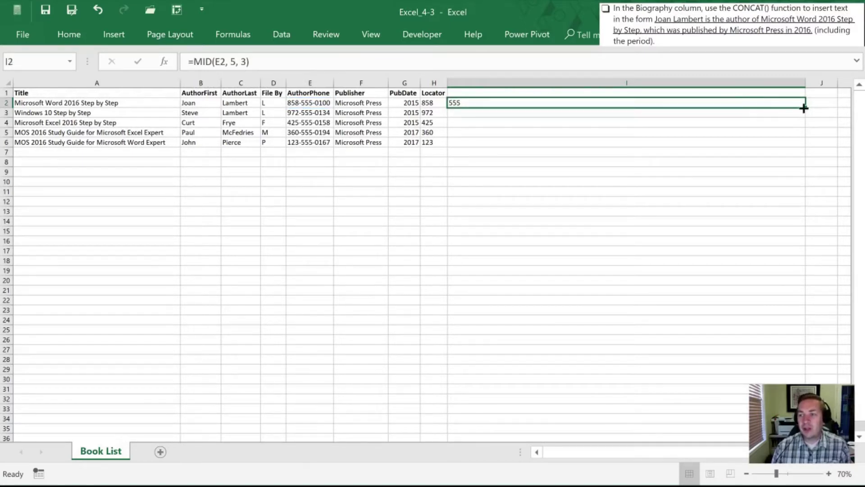
- Change I2 to =MID(E2, 5, 8) and fill the phone-ending extraction down through row 6
{"action": "left_click_drag", "start_coordinate": [805, 107], "coordinate": [805, 151]}
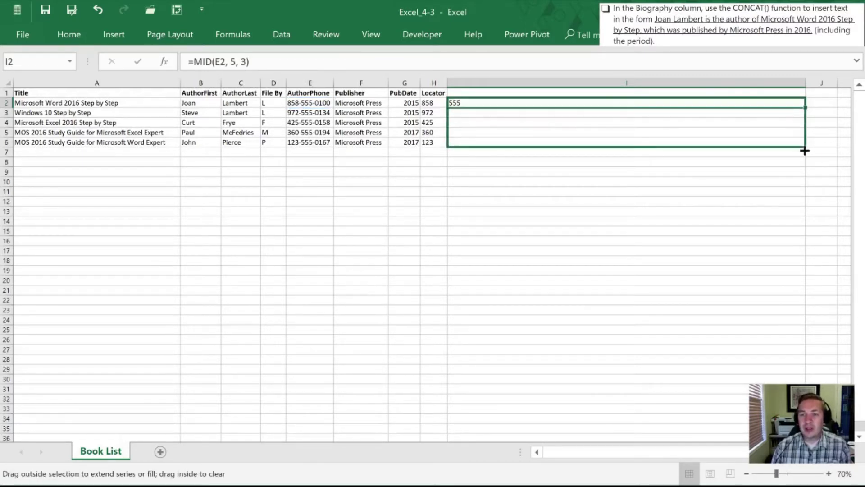
{"action": "left_click", "coordinate": [479, 102]}
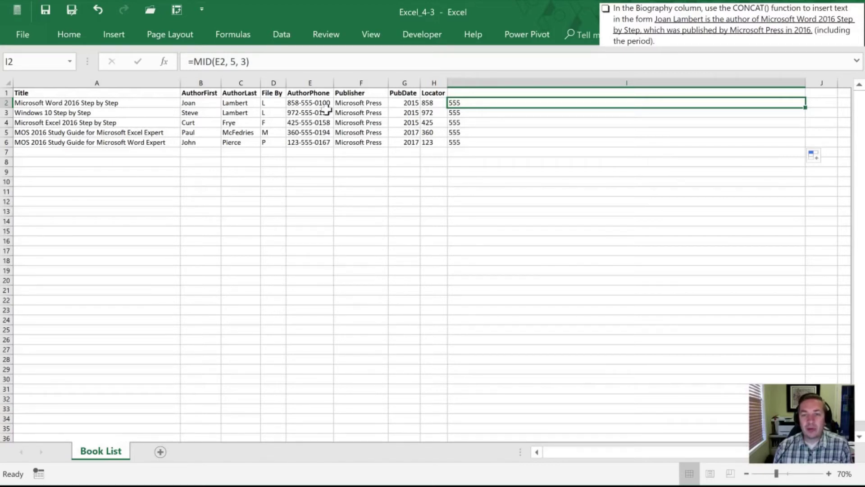
{"action": "key", "text": "F2"}
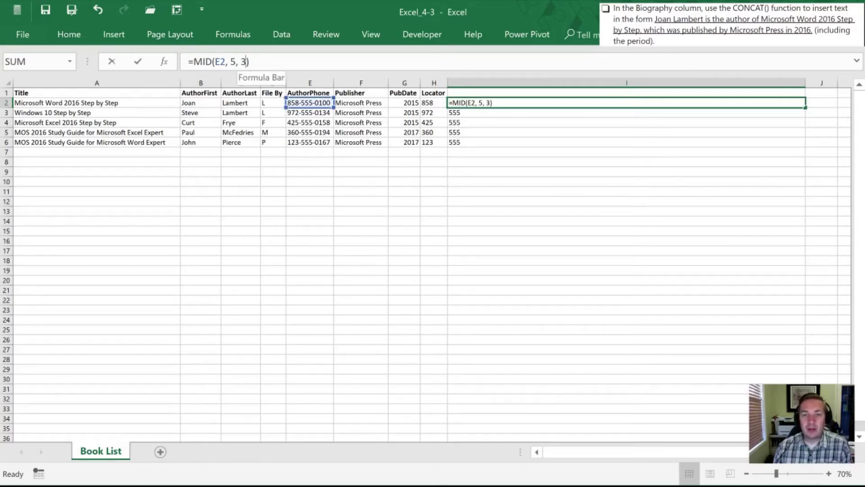
{"action": "key", "text": "BackSpace"}
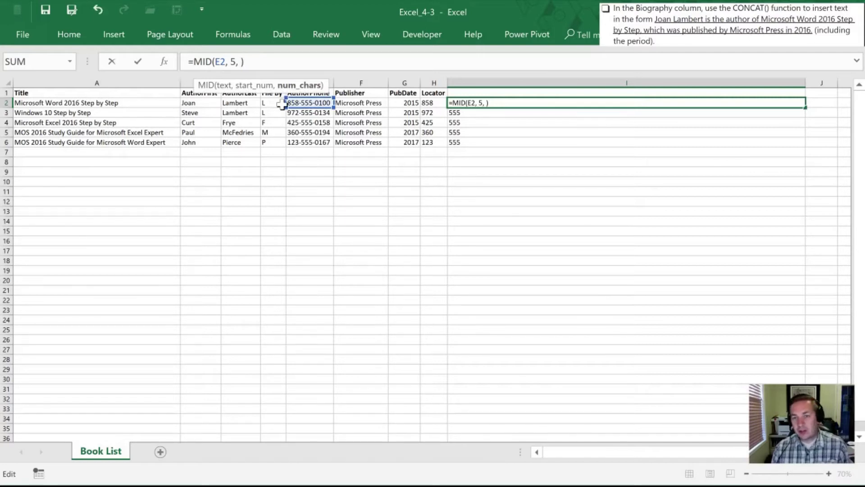
{"action": "type", "text": "8"}
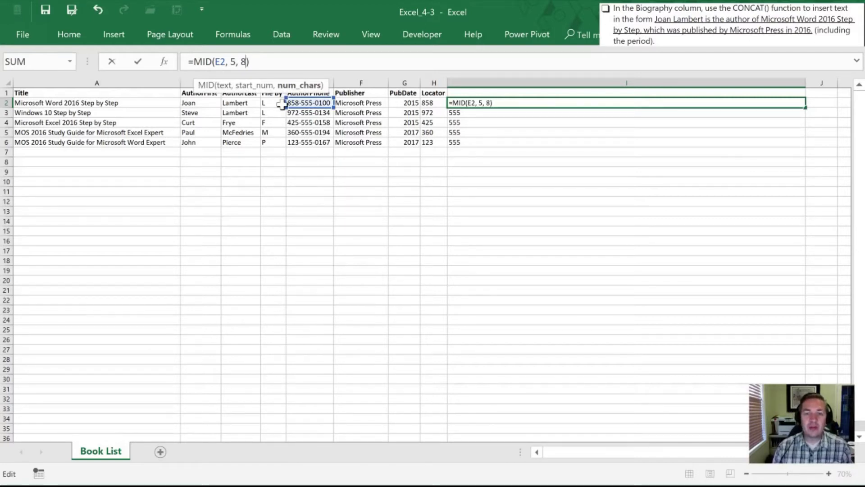
{"action": "key", "text": "Return"}
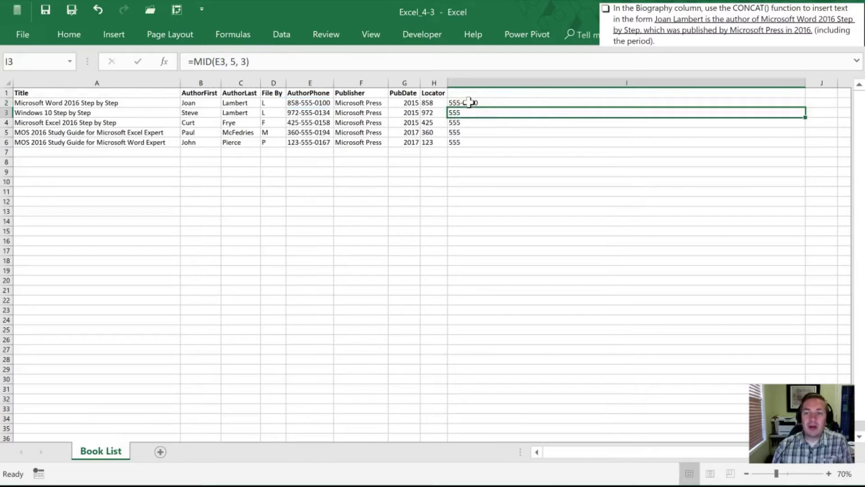
{"action": "left_click", "coordinate": [708, 101]}
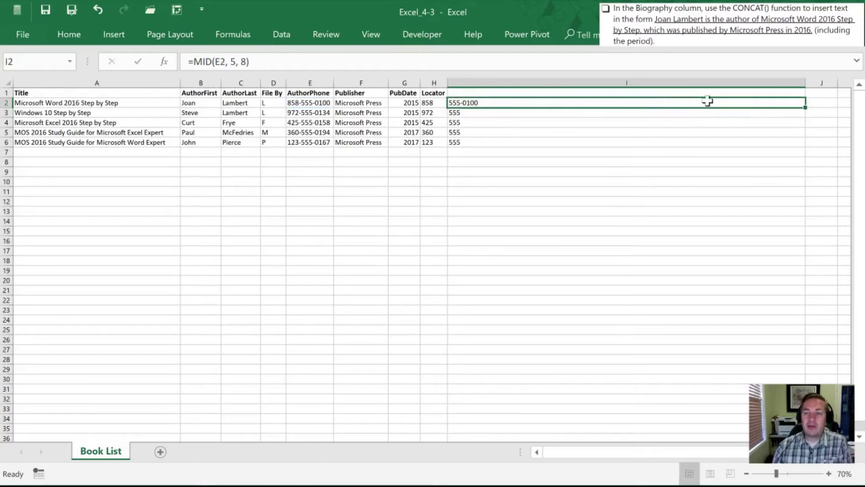
{"action": "double_click", "coordinate": [804, 107]}
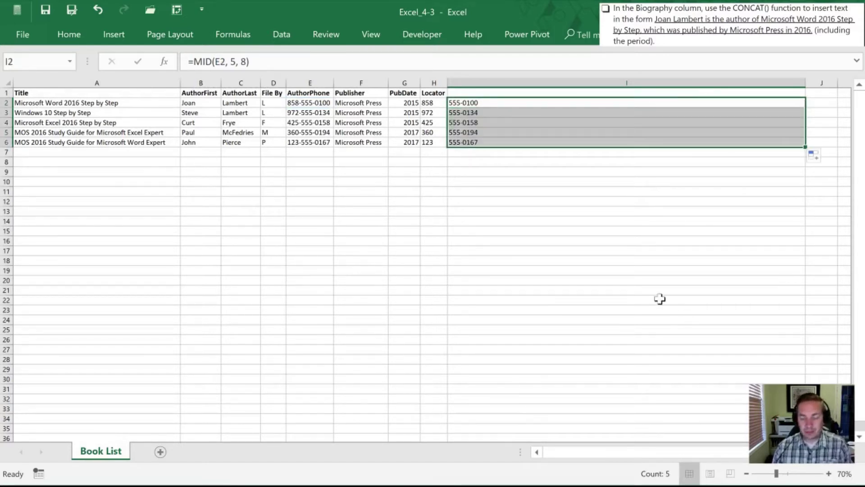
- Clear the extracted phone digits from I2:I6
{"action": "key", "text": "Delete"}
{"action": "key", "text": "Down"}
{"action": "key", "text": "Down"}
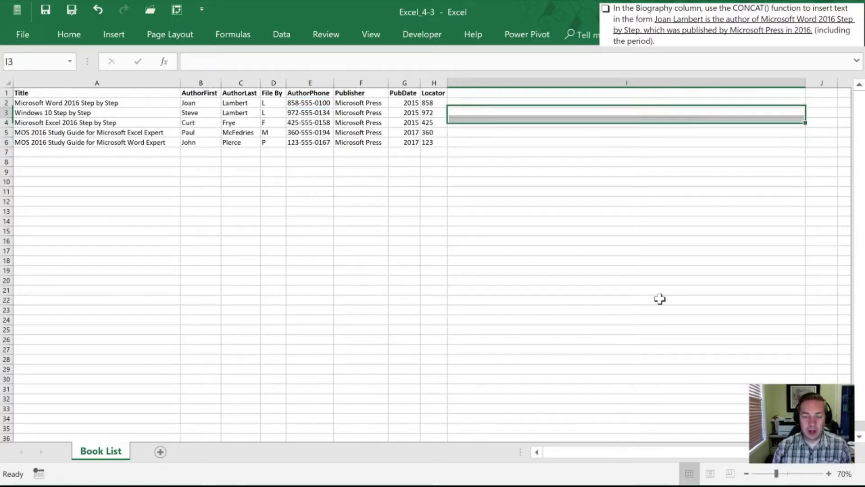
{"action": "key", "text": "Up"}
{"action": "key", "text": "Up"}
{"action": "key", "text": "Up"}
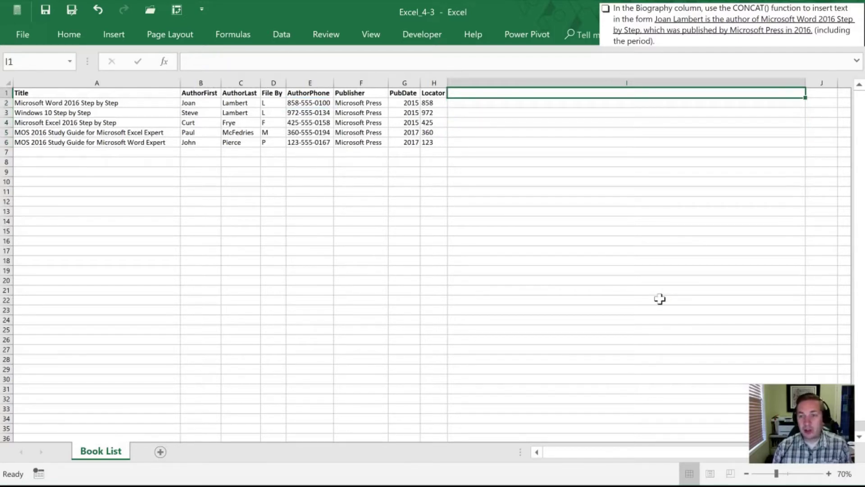
- Enter =RIGHT(C2, 2) in I2 so it shows rt, the last two letters of Lambert
{"action": "key", "text": "Down"}
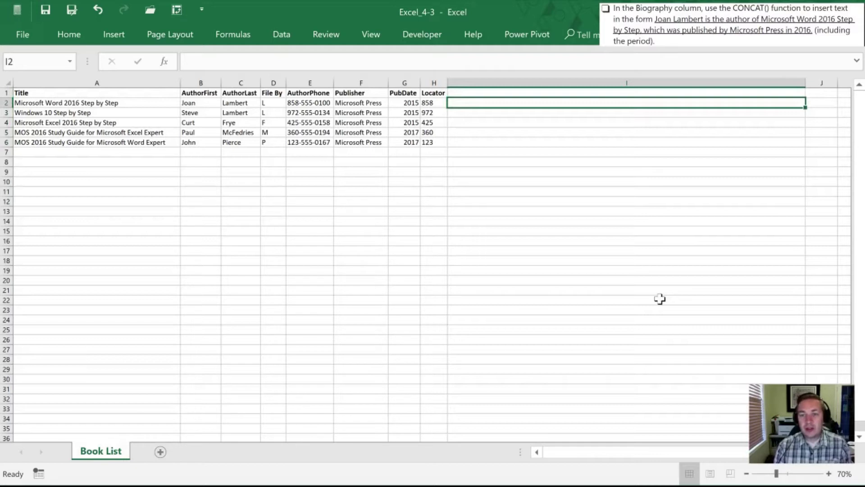
{"action": "type", "text": "=re"}
{"action": "key", "text": "BackSpace"}
{"action": "type", "text": "i"}
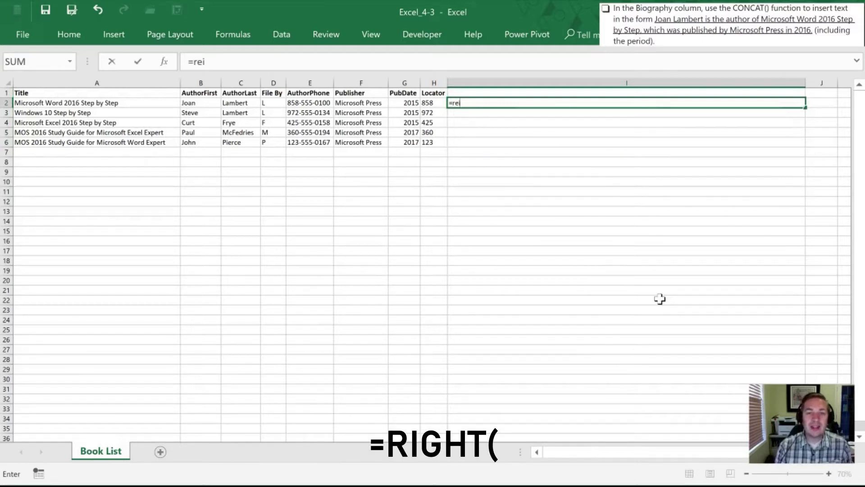
{"action": "type", "text": "ght"}
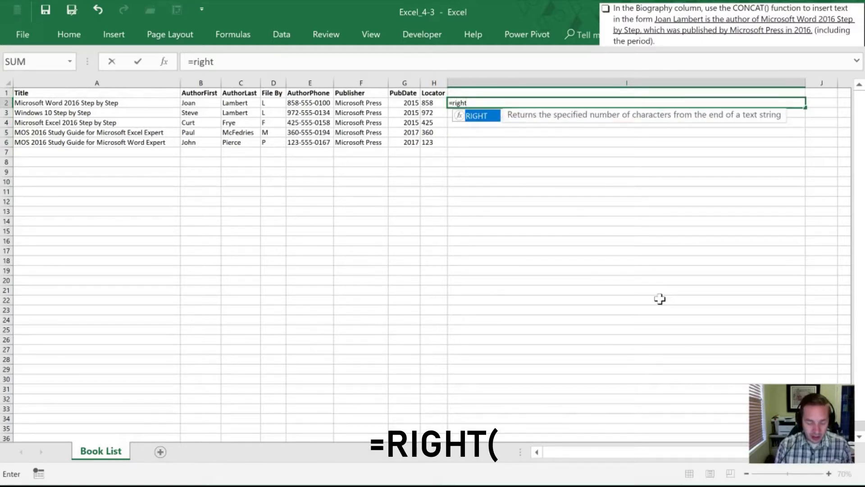
{"action": "type", "text": "("}
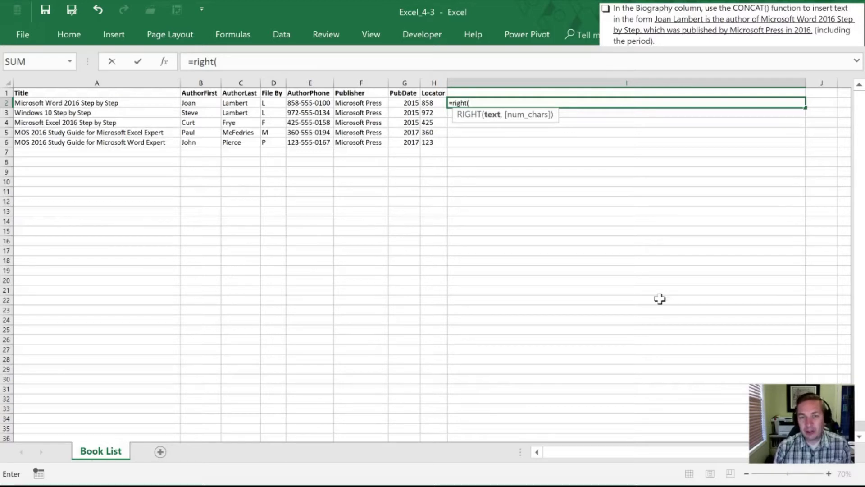
{"action": "key", "text": "Left"}
{"action": "key", "text": "Left"}
{"action": "key", "text": "Left"}
{"action": "key", "text": "Left"}
{"action": "key", "text": "Left"}
{"action": "key", "text": "Left"}
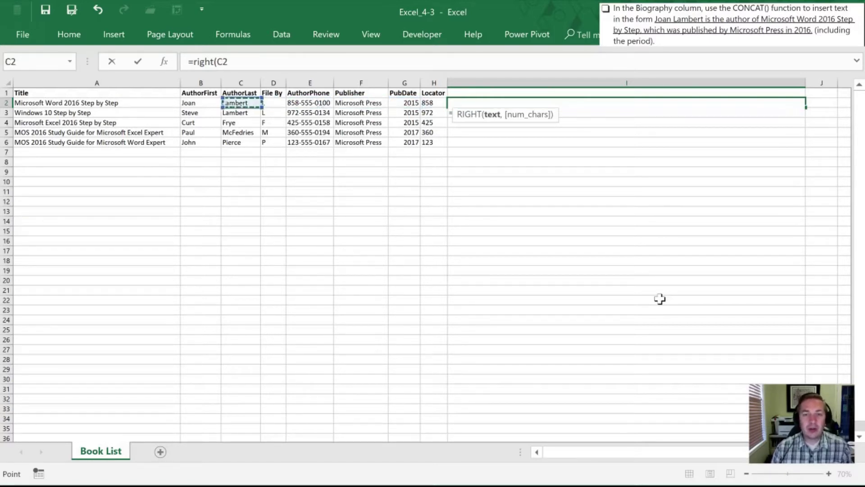
{"action": "type", "text": ","}
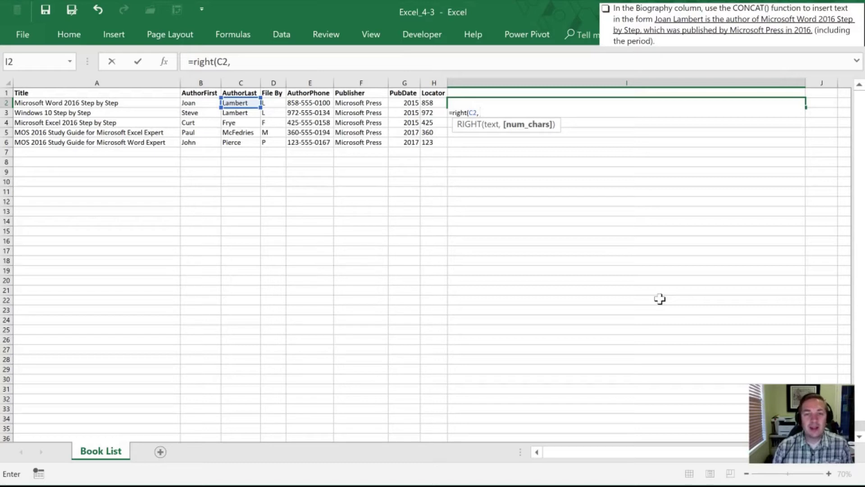
{"action": "type", "text": "2)"}
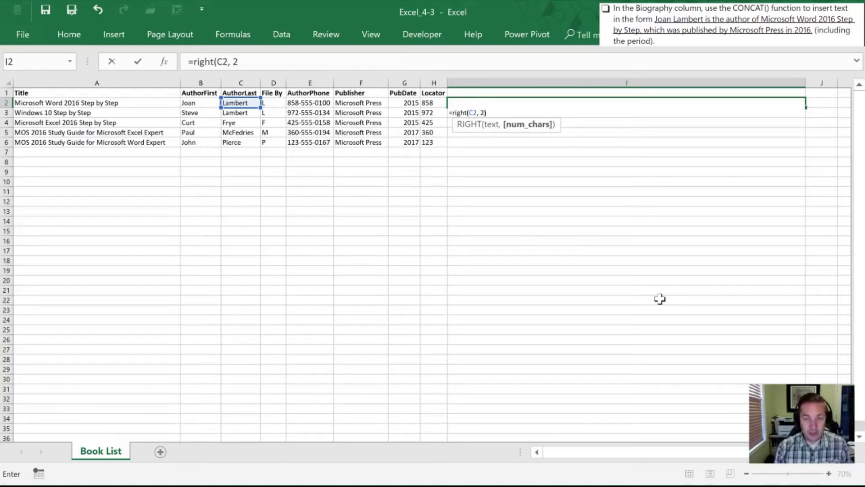
{"action": "key", "text": "Return"}
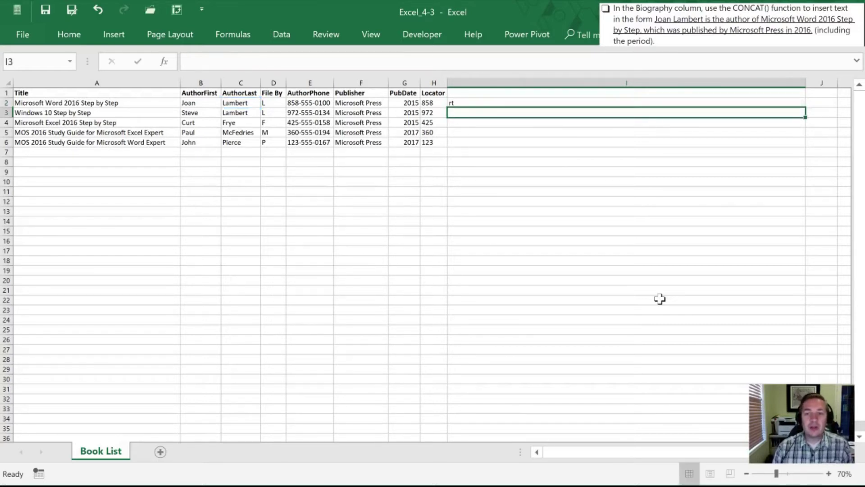
{"action": "key", "text": "Up"}
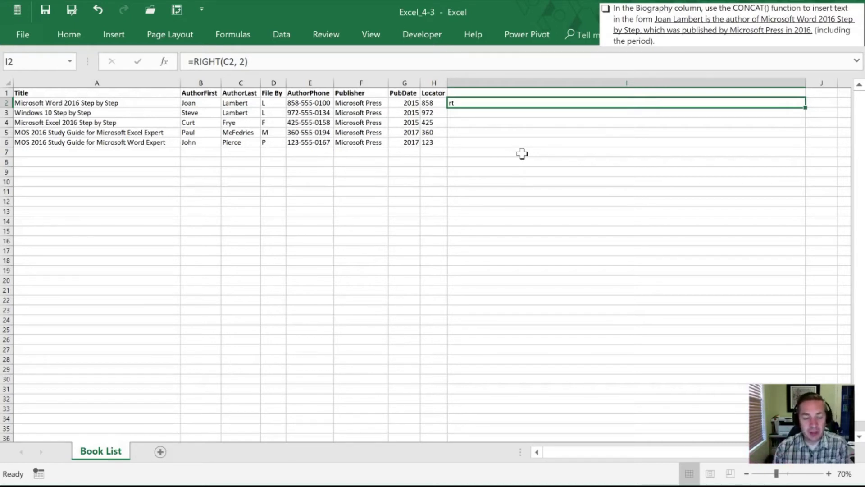
- Replace I2's formula with =UPPER(C2) to show LAMBERT in capitals
{"action": "key", "text": "Delete"}
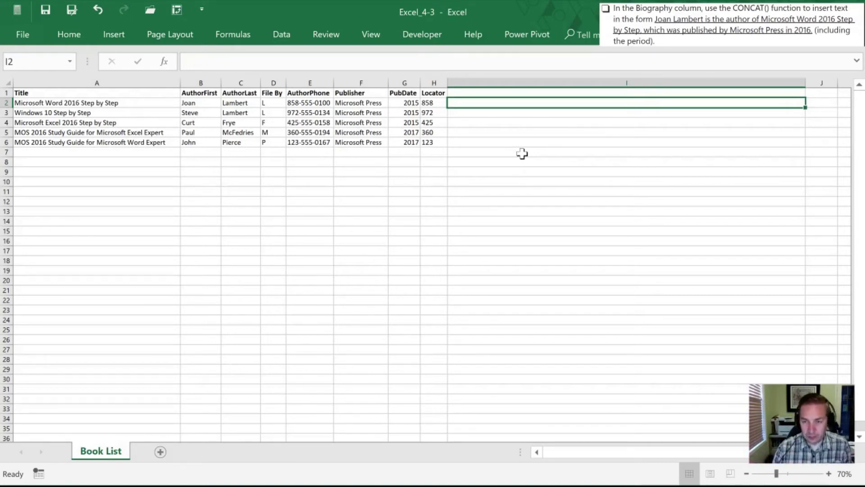
{"action": "key", "text": "Down"}
{"action": "key", "text": "Up"}
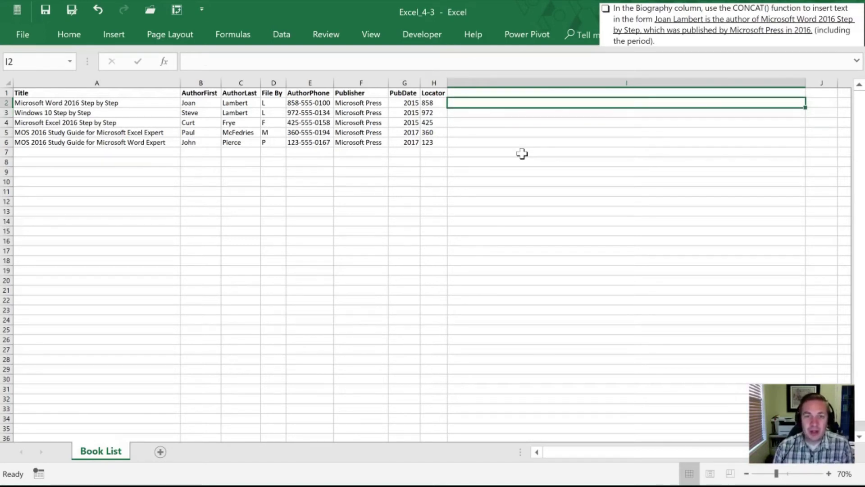
{"action": "type", "text": "="}
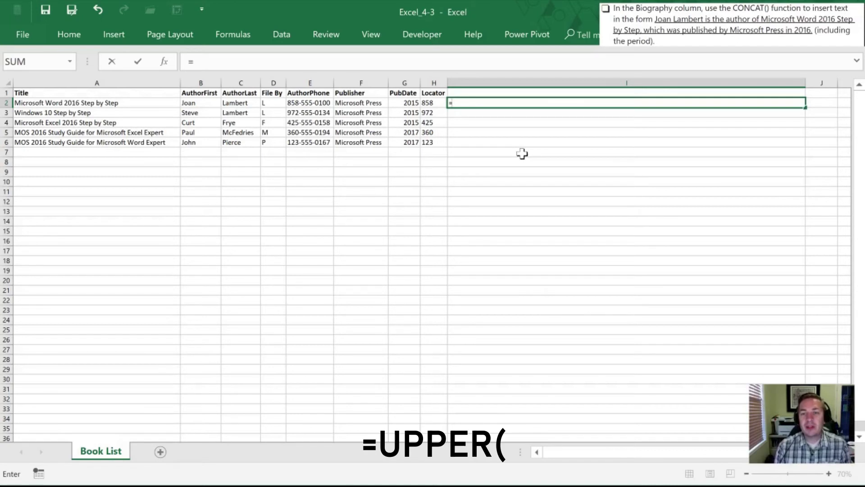
{"action": "type", "text": "upper"}
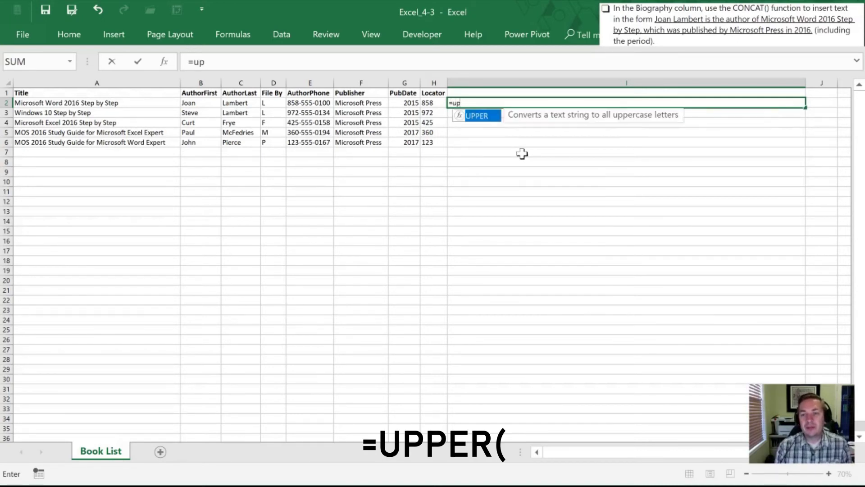
{"action": "type", "text": "pp"}
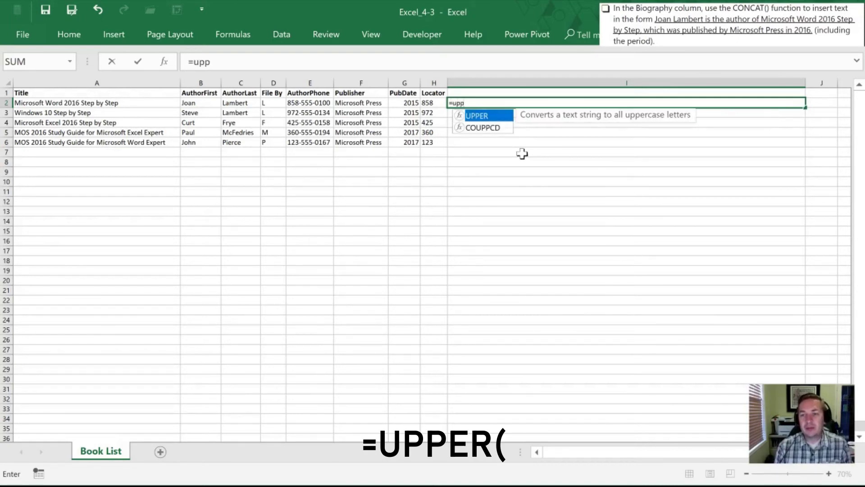
{"action": "key", "text": "Tab"}
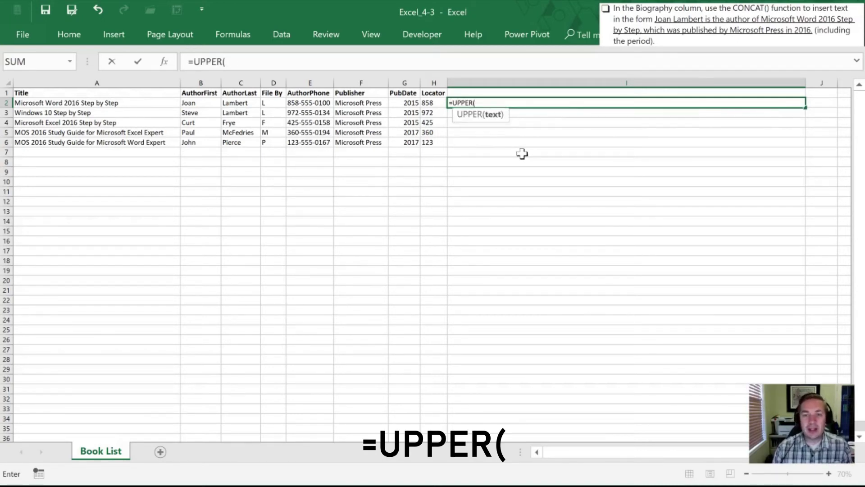
{"action": "key", "text": "Left"}
{"action": "key", "text": "Left"}
{"action": "key", "text": "Left"}
{"action": "key", "text": "Left"}
{"action": "key", "text": "Left"}
{"action": "key", "text": "Left"}
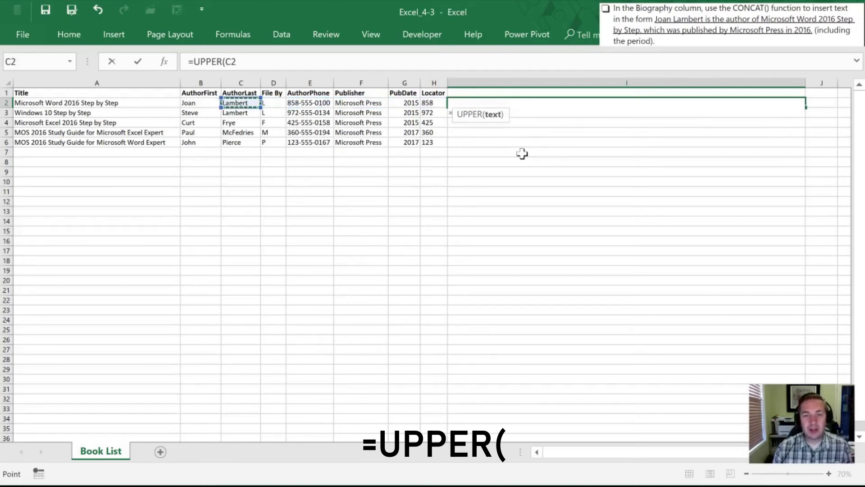
{"action": "key", "text": "Return"}
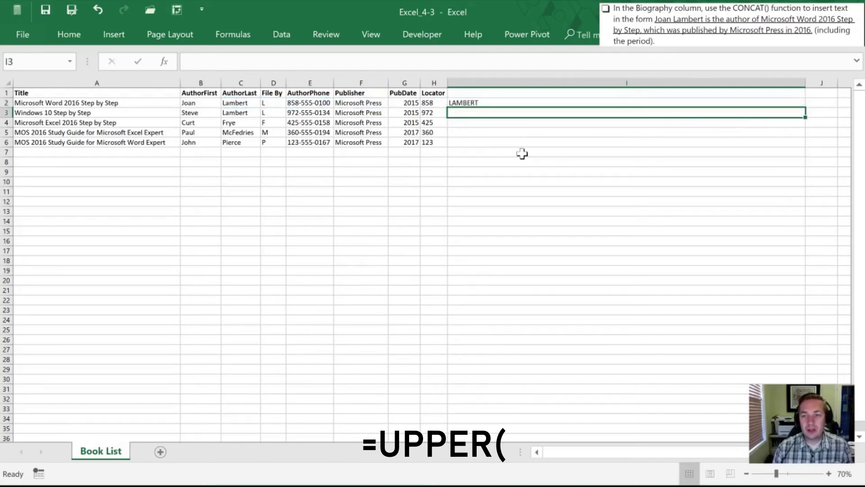
- Narrow column I to fit its contents and widen column J
{"action": "left_click_drag", "start_coordinate": [805, 84], "coordinate": [503, 102]}
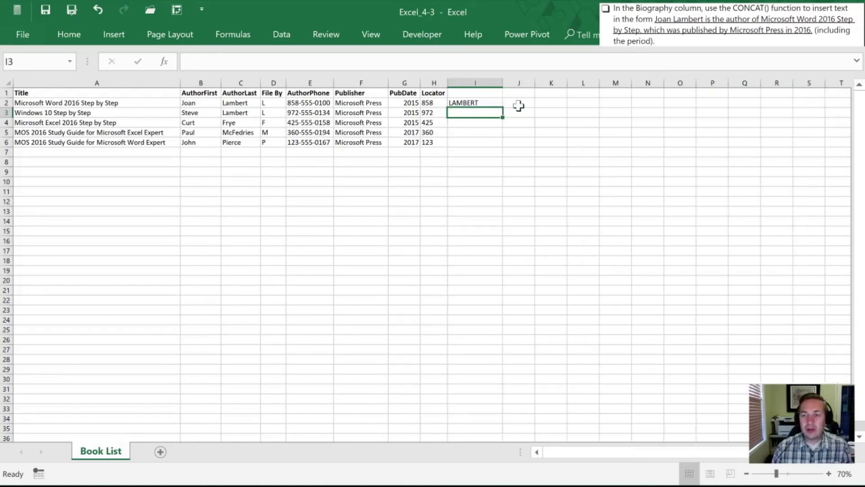
{"action": "left_click", "coordinate": [519, 106]}
{"action": "left_click_drag", "start_coordinate": [535, 79], "coordinate": [675, 79]}
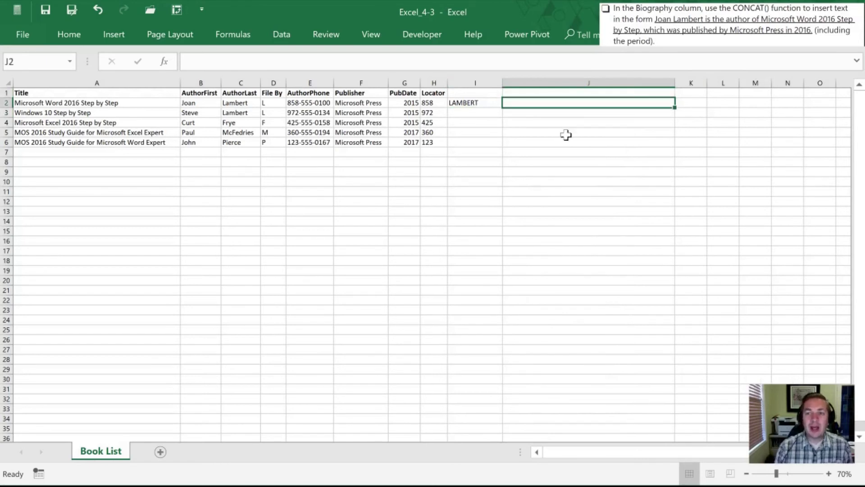
{"action": "type", "text": "="}
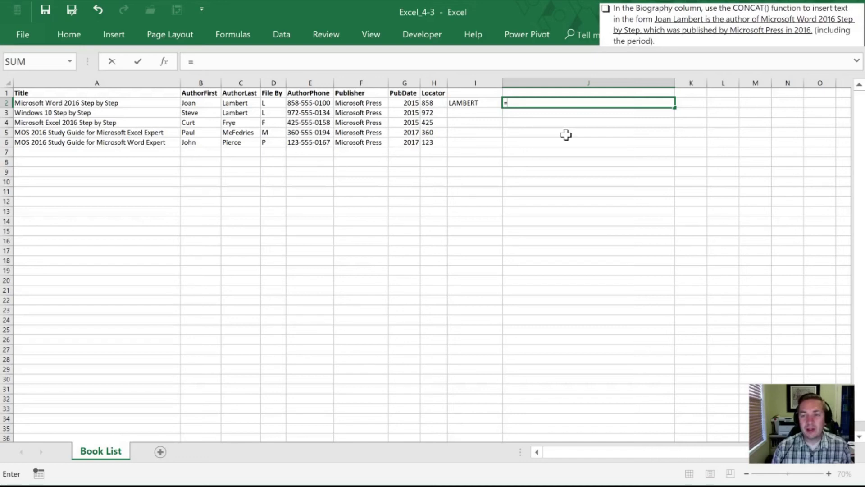
- Enter =B2&" "&I2 in J2 to join the first name with the uppercase last name
{"action": "key", "text": "Left"}
{"action": "key", "text": "Left"}
{"action": "key", "text": "Left"}
{"action": "key", "text": "Left"}
{"action": "key", "text": "Left"}
{"action": "key", "text": "Left"}
{"action": "key", "text": "Left"}
{"action": "key", "text": "Left"}
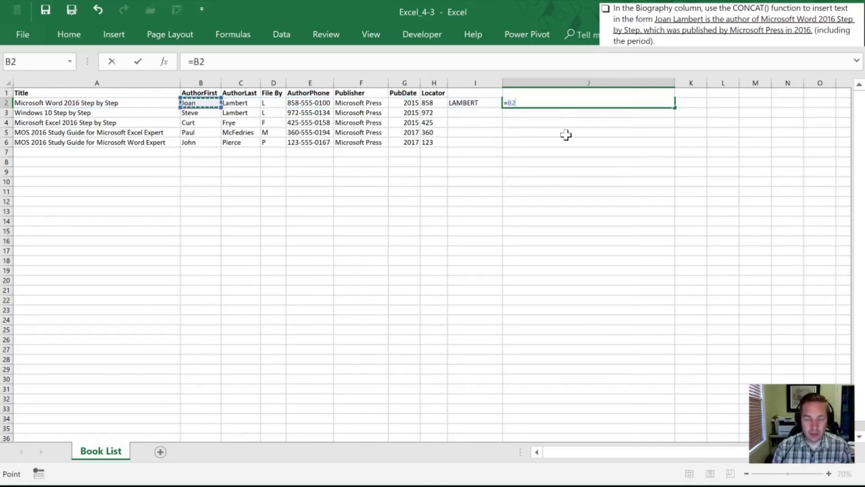
{"action": "type", "text": "&\""}
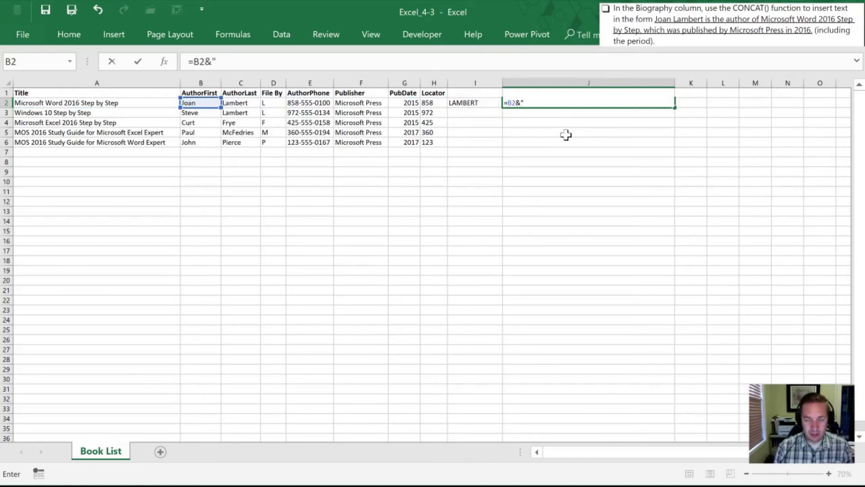
{"action": "type", "text": " \"&"}
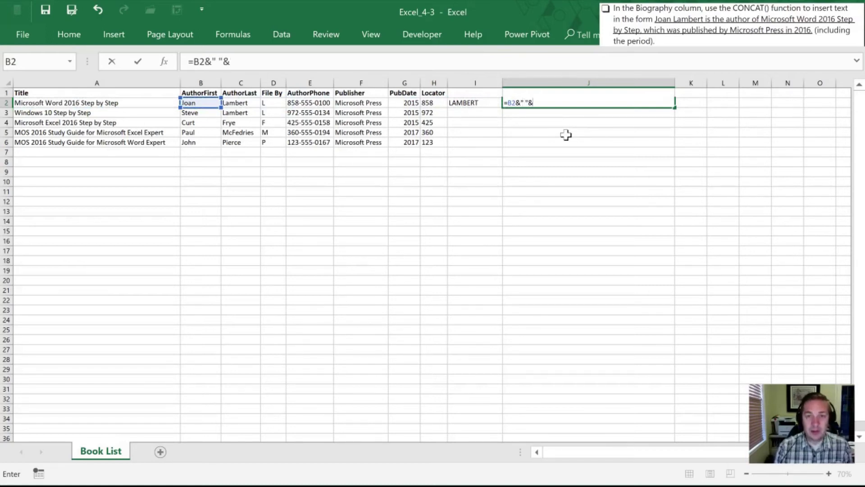
{"action": "key", "text": "Left"}
{"action": "key", "text": "Left"}
{"action": "key", "text": "Left"}
{"action": "key", "text": "Left"}
{"action": "key", "text": "Left"}
{"action": "key", "text": "Right"}
{"action": "key", "text": "Right"}
{"action": "key", "text": "Right"}
{"action": "key", "text": "Right"}
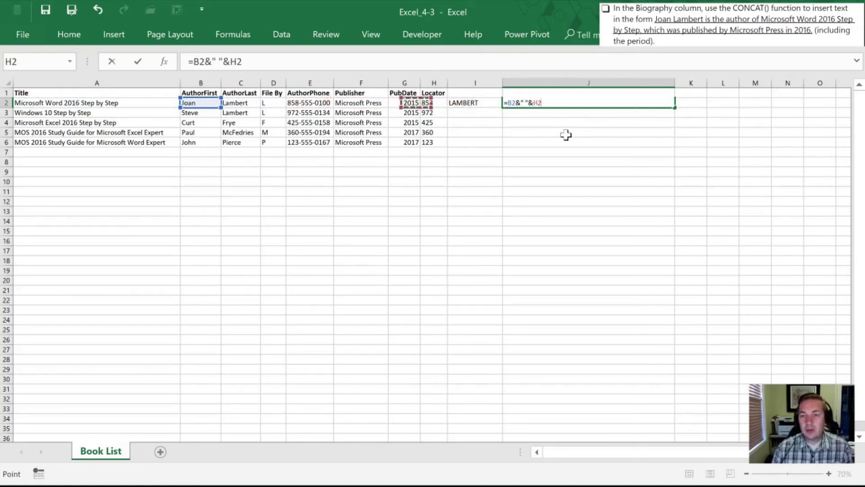
{"action": "key", "text": "Return"}
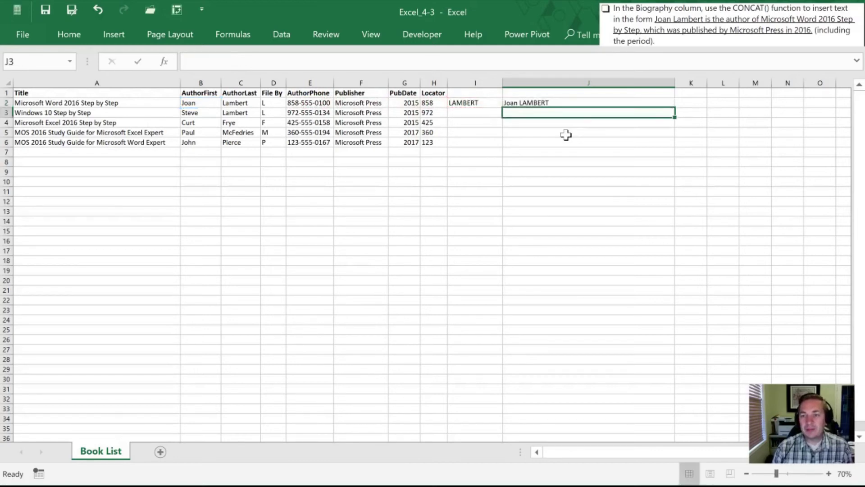
- Fill the I2:J2 formulas down through row 6 and check the copies in row 4
{"action": "left_click", "coordinate": [474, 103]}
{"action": "left_click_drag", "start_coordinate": [475, 103], "coordinate": [559, 103]}
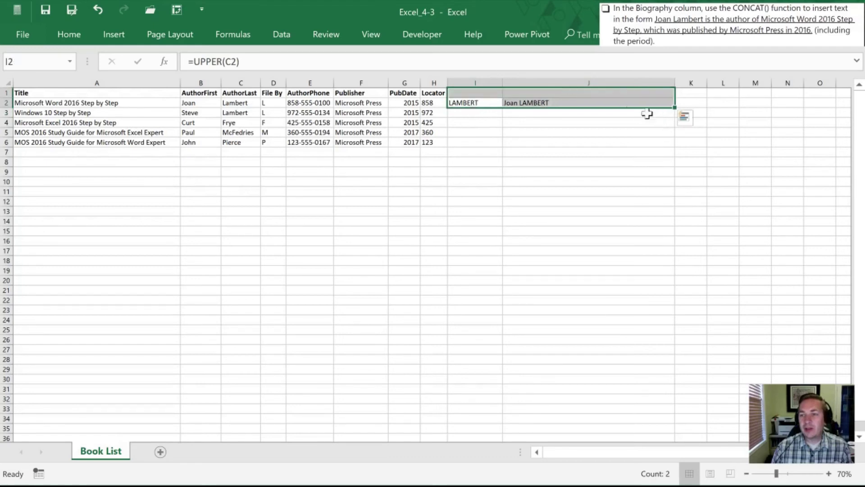
{"action": "left_click", "coordinate": [505, 102]}
{"action": "left_click_drag", "start_coordinate": [495, 103], "coordinate": [554, 104]}
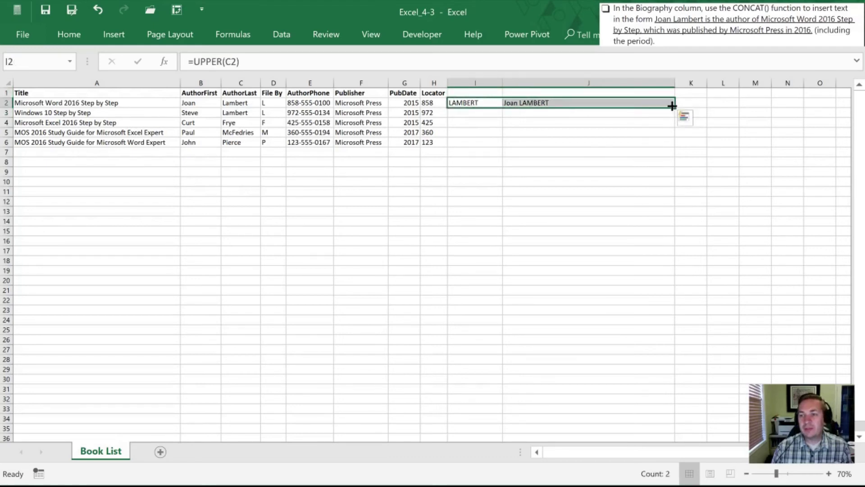
{"action": "left_click_drag", "start_coordinate": [674, 107], "coordinate": [674, 150]}
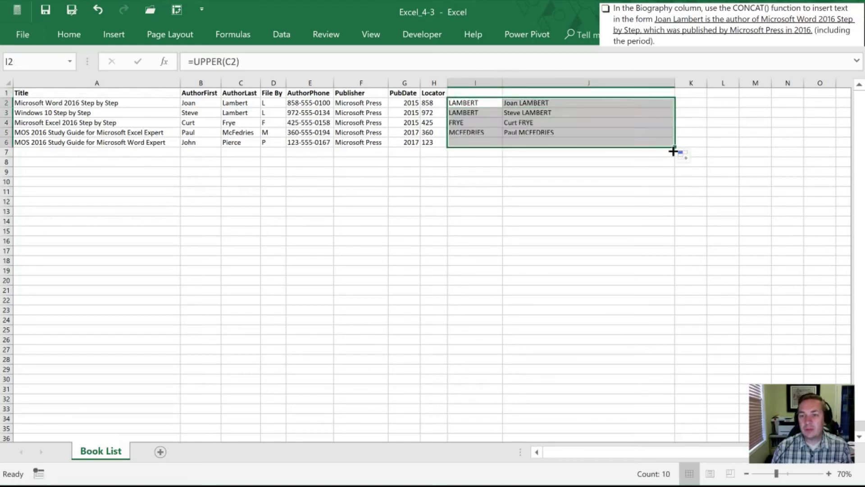
{"action": "left_click", "coordinate": [561, 121]}
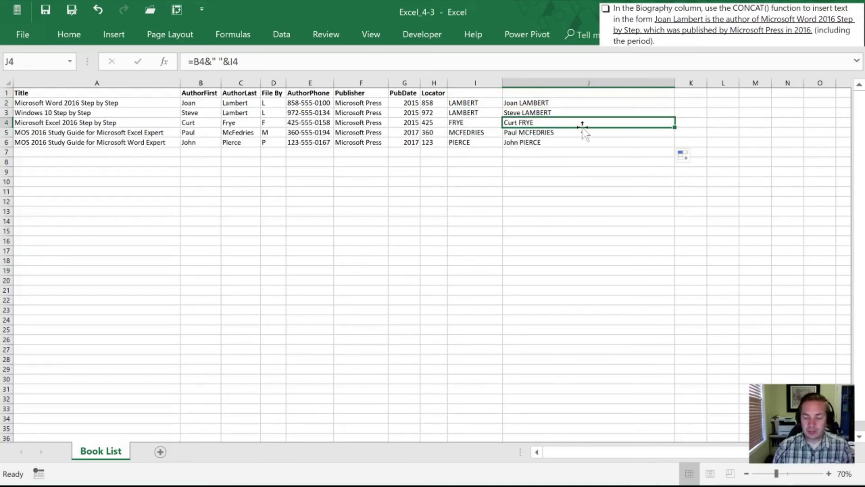
{"action": "left_click", "coordinate": [479, 122]}
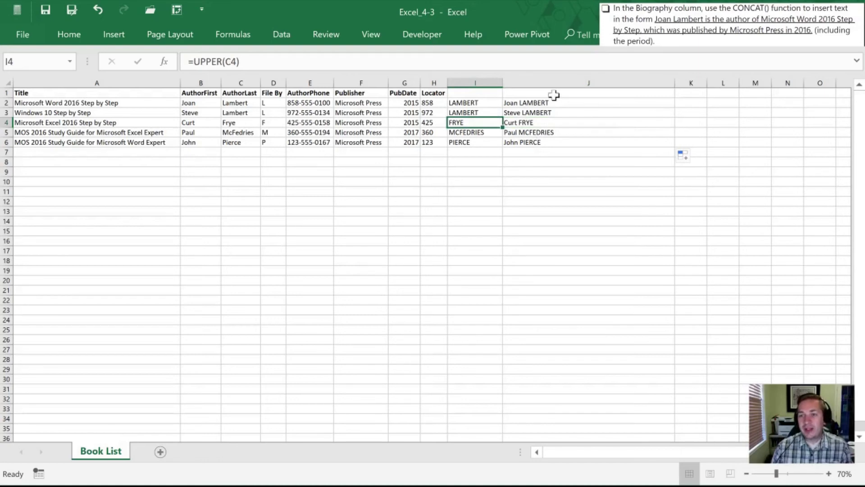
- Clear column J and enter =LOWER(I2) in J2
{"action": "left_click", "coordinate": [549, 81]}
{"action": "key", "text": "Delete"}
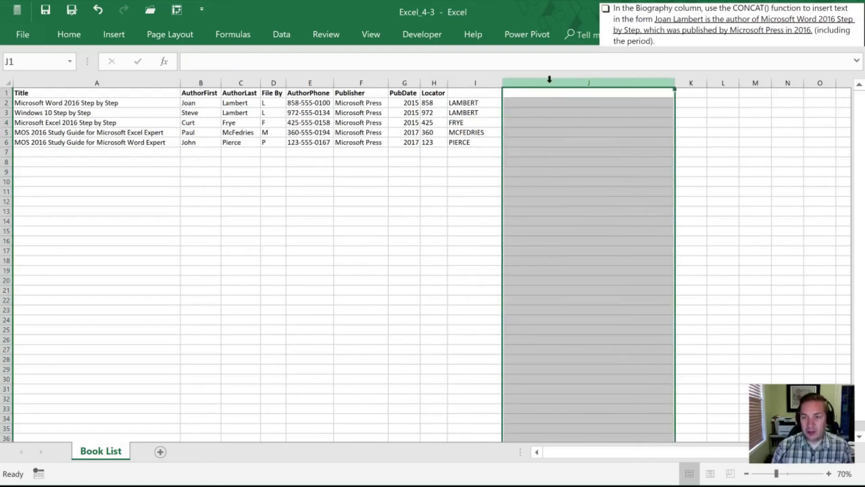
{"action": "key", "text": "Down"}
{"action": "type", "text": "=lo"}
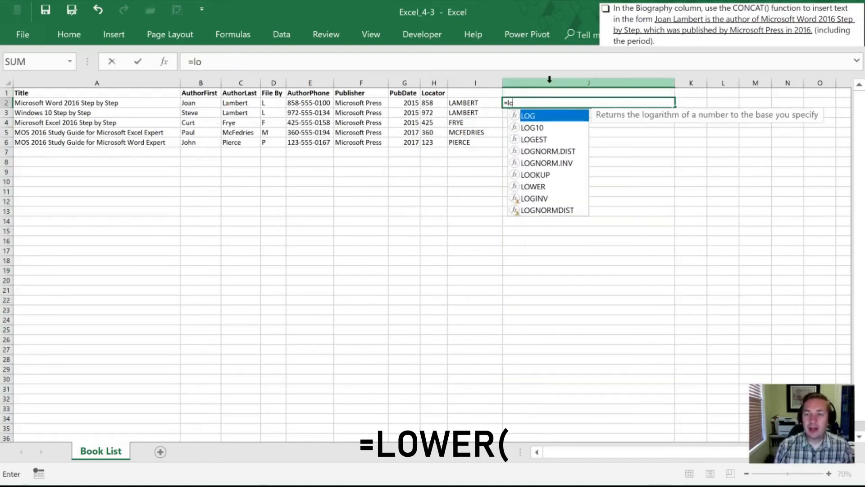
{"action": "key", "text": "BackSpace"}
{"action": "type", "text": "ower("}
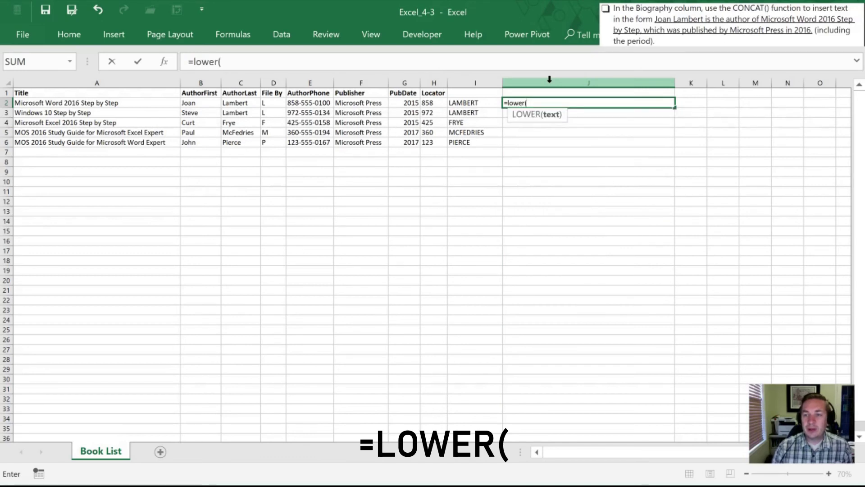
{"action": "key", "text": "Left"}
{"action": "key", "text": "Return"}
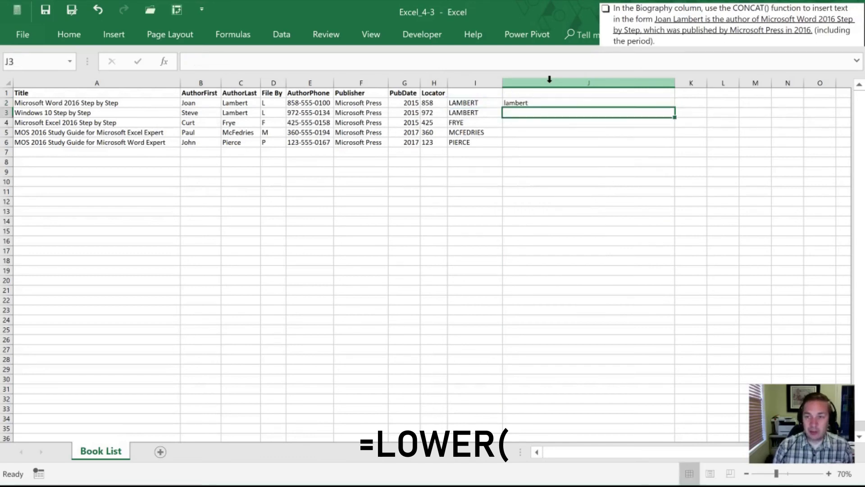
{"action": "key", "text": "Up"}
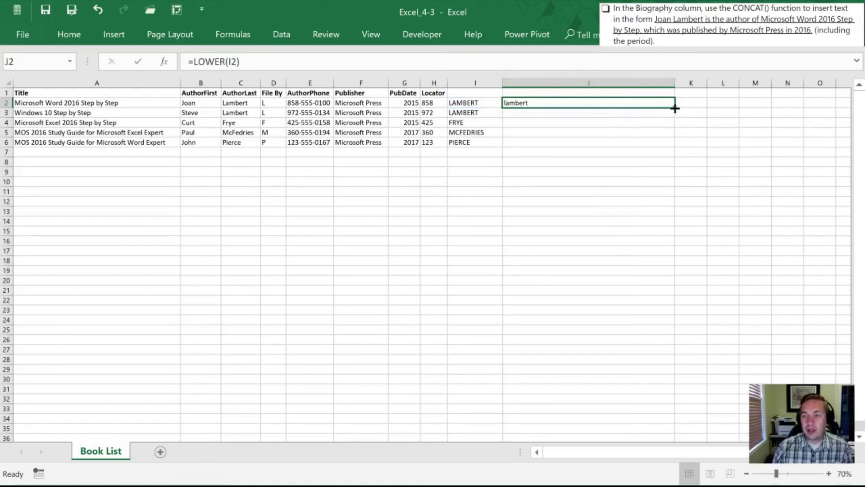
- Fill =LOWER(I2) down to J6 and check the copy in J3
{"action": "left_click_drag", "start_coordinate": [674, 107], "coordinate": [670, 148]}
{"action": "left_click", "coordinate": [602, 175]}
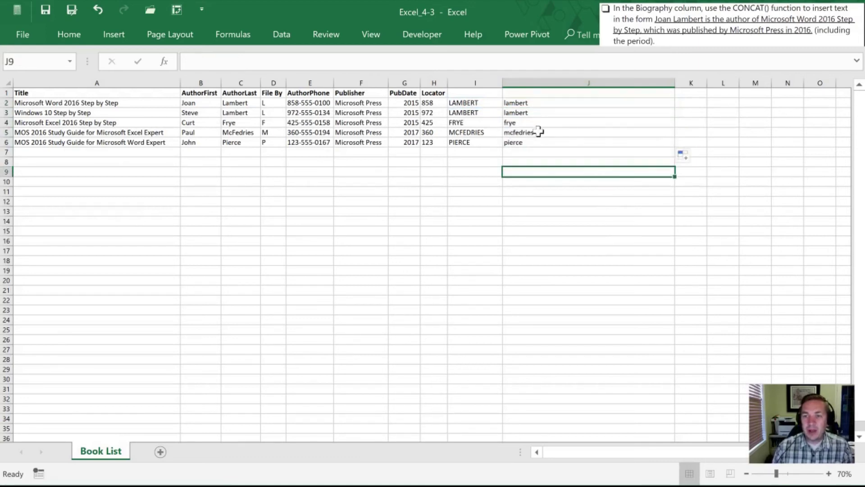
{"action": "left_click", "coordinate": [523, 111]}
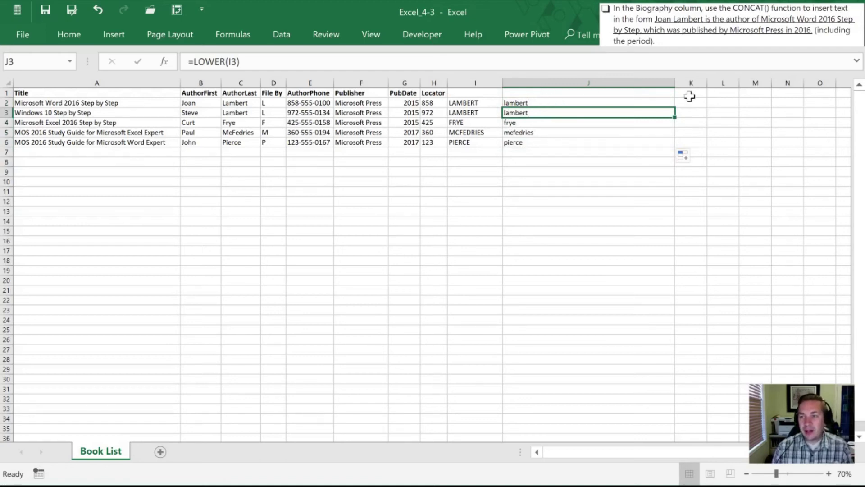
- Widen column K and enter =PROPER(J2) in K2
{"action": "left_click_drag", "start_coordinate": [707, 83], "coordinate": [820, 83]}
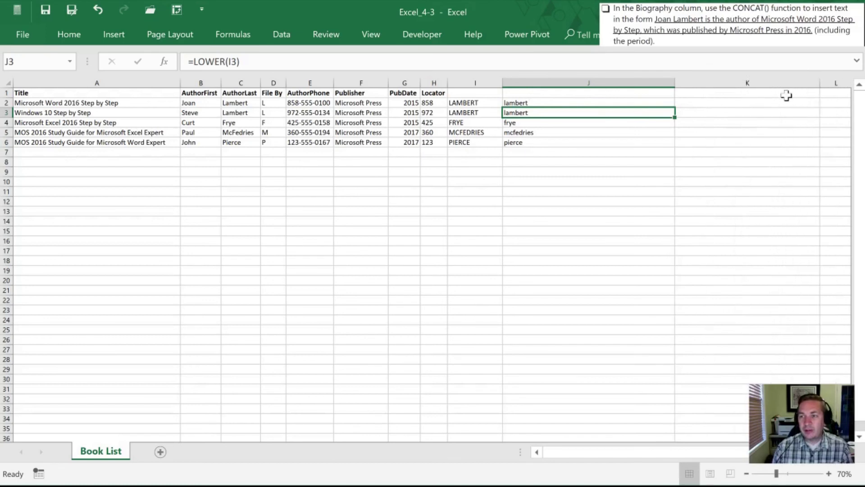
{"action": "left_click", "coordinate": [706, 112]}
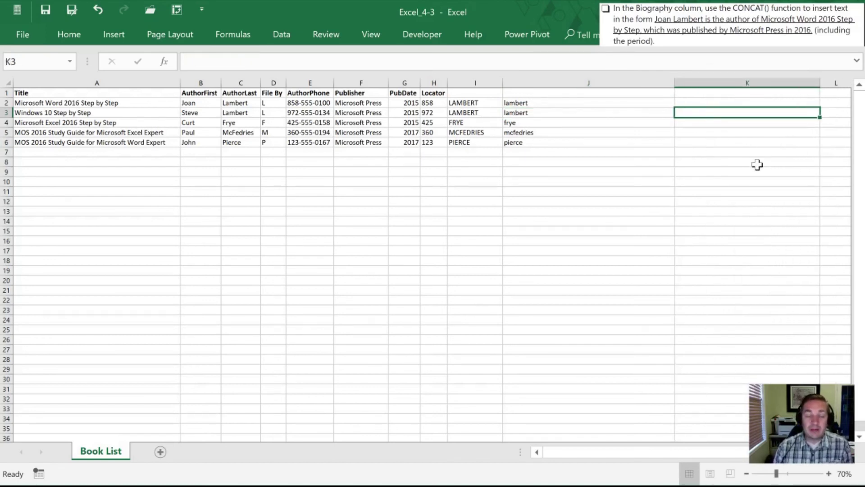
{"action": "key", "text": "Up"}
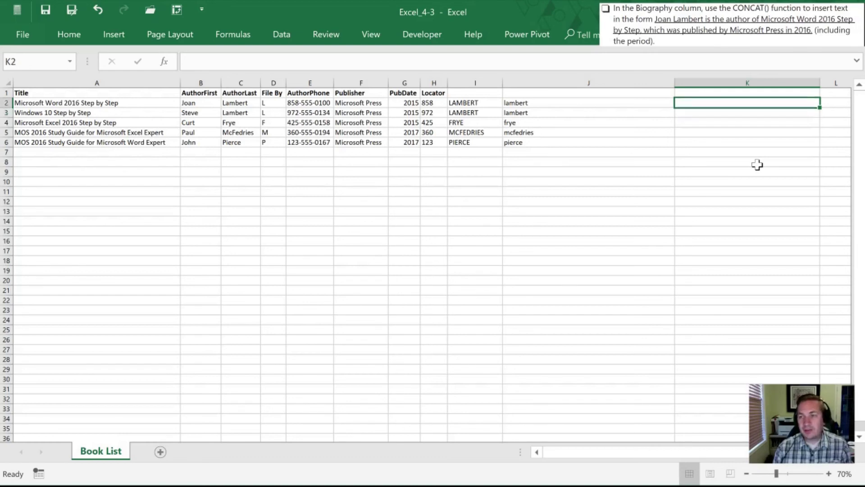
{"action": "type", "text": "=prop"}
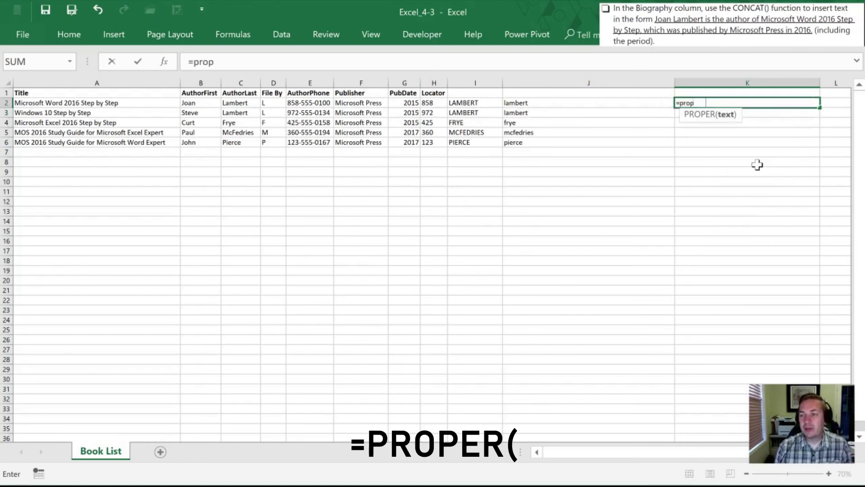
{"action": "key", "text": "Tab"}
{"action": "key", "text": "Left"}
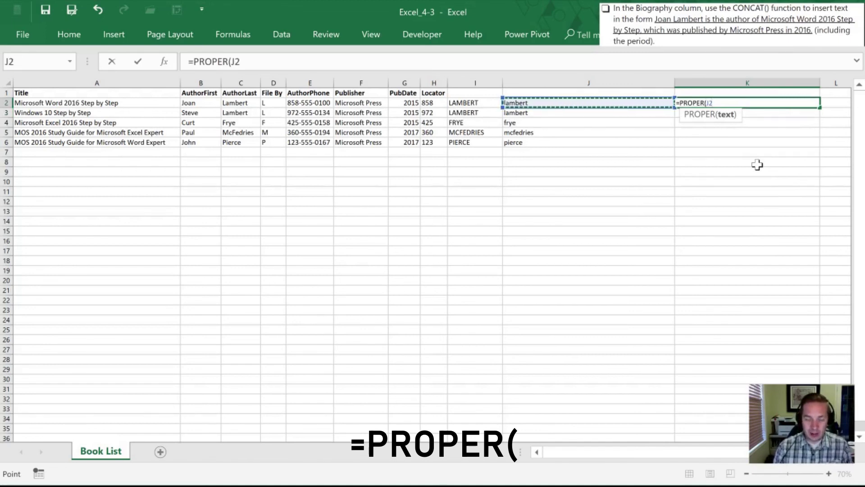
{"action": "key", "text": "Return"}
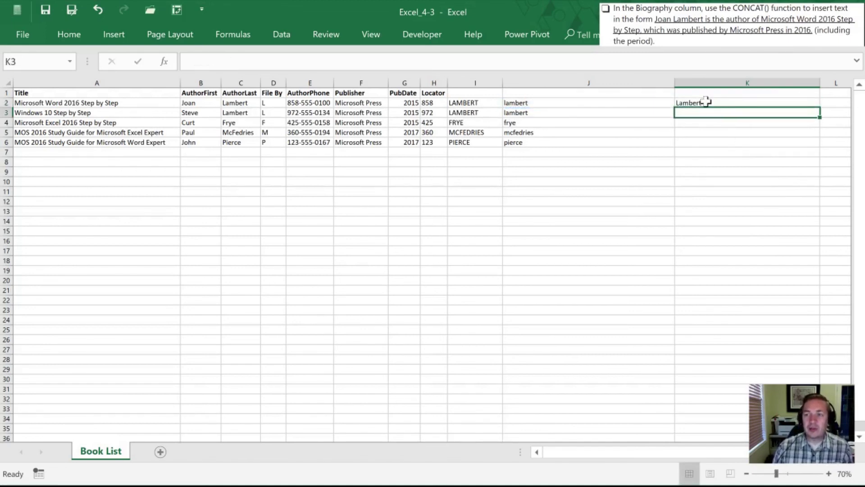
- Fill the PROPER formula down to K6 and narrow column J to fit the lowercase names
{"action": "left_click", "coordinate": [707, 103]}
{"action": "left_click_drag", "start_coordinate": [816, 107], "coordinate": [817, 155]}
{"action": "left_click", "coordinate": [687, 152]}
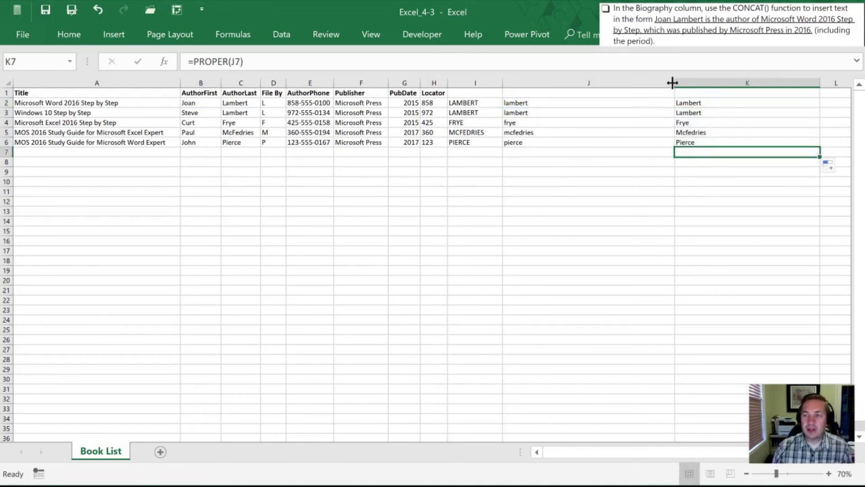
{"action": "left_click_drag", "start_coordinate": [674, 83], "coordinate": [547, 91]}
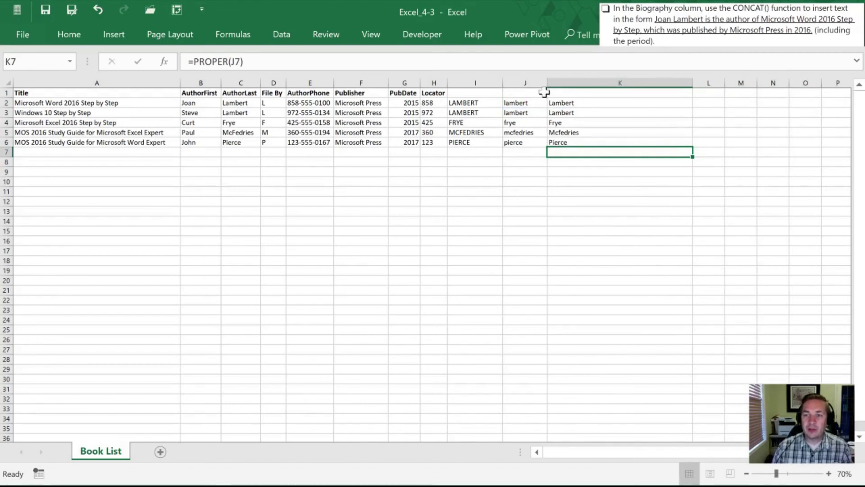